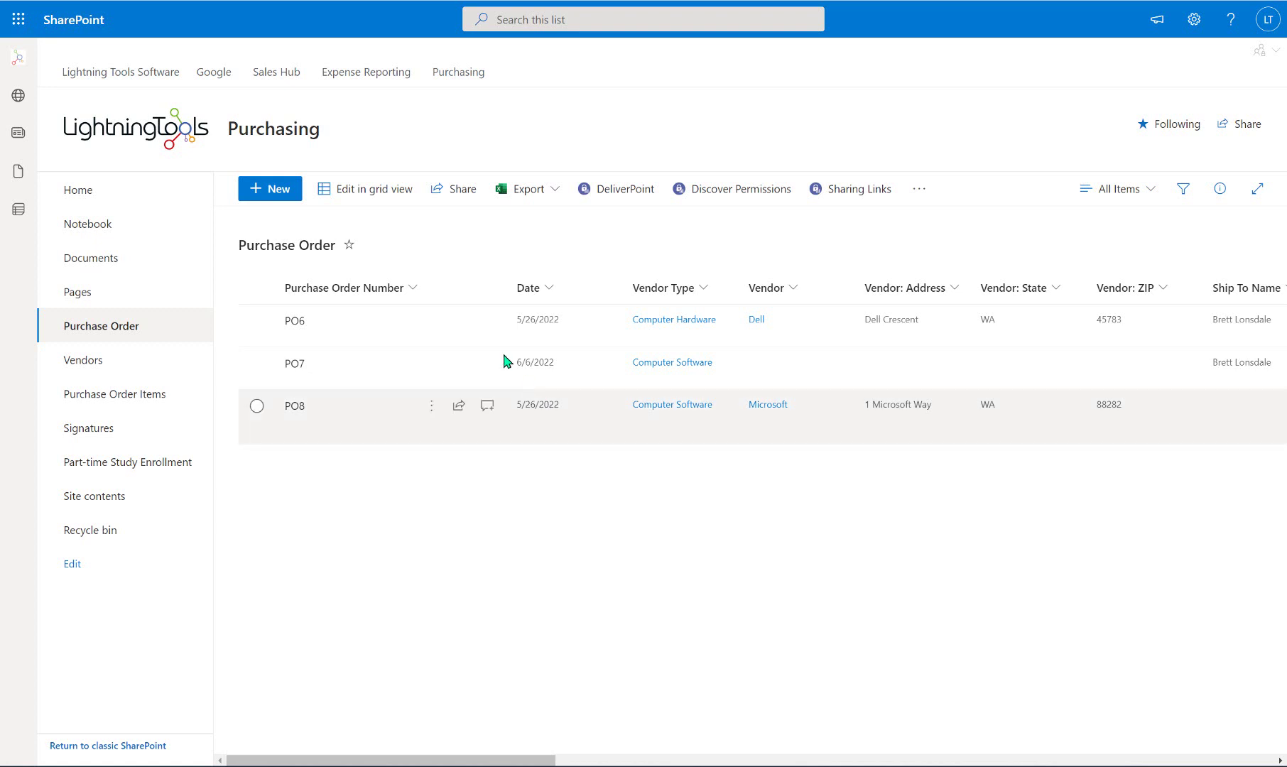
View the new-item form of the Purchase Order list, and close it without saving.
click(277, 191)
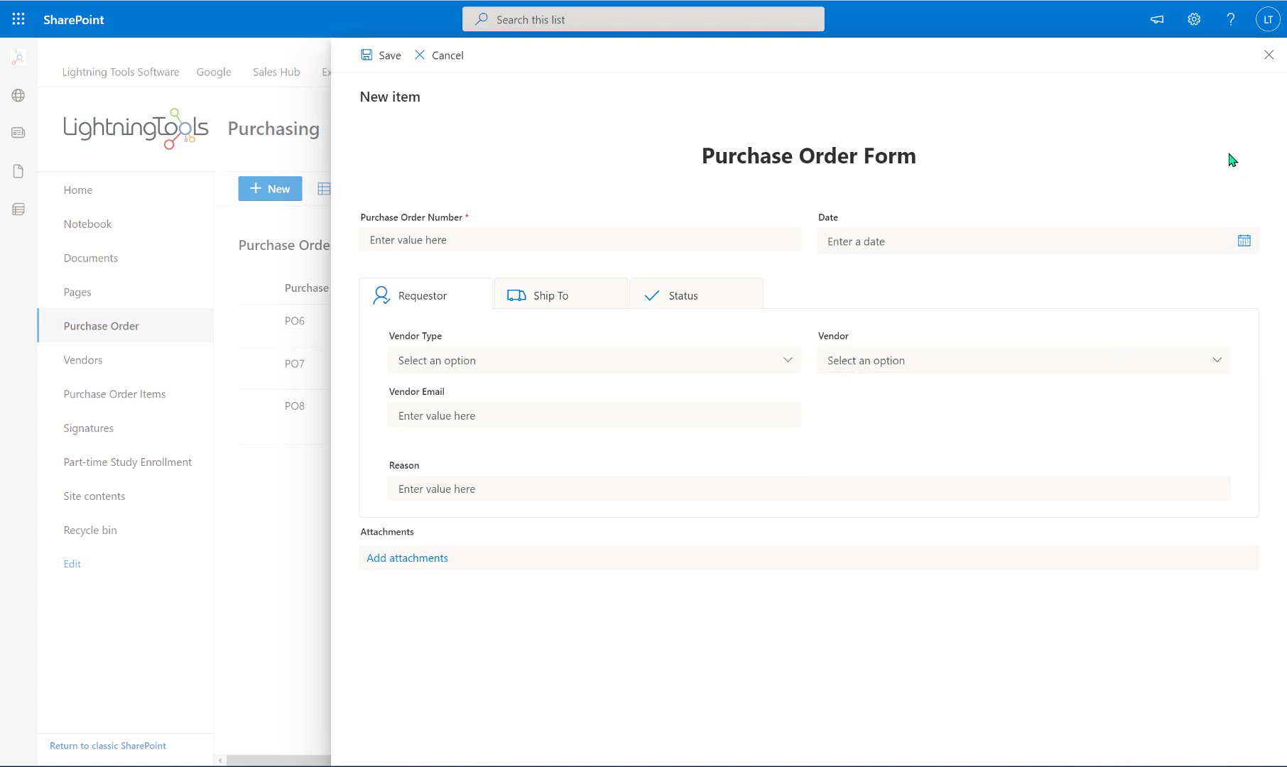
click(1269, 54)
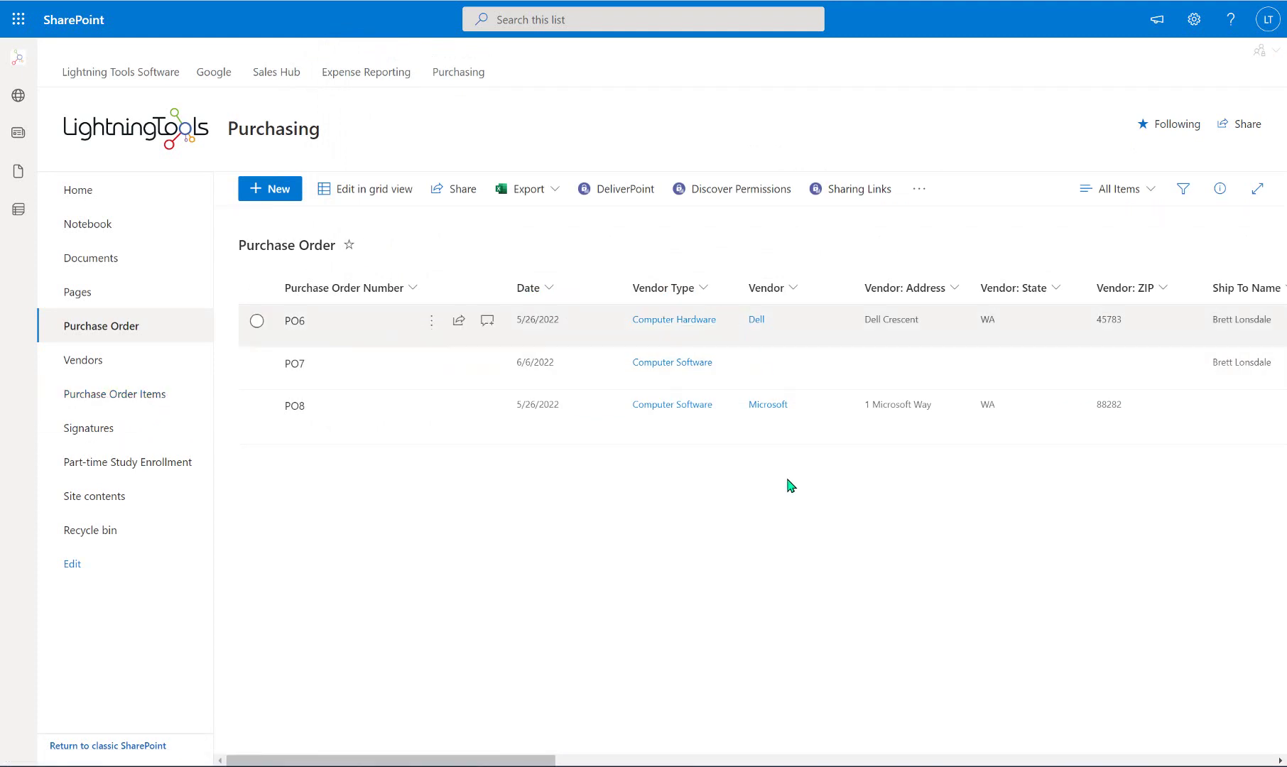
Open the customization of NewForm.aspx for the Purchase Order list in Lightning Forms.
click(919, 189)
click(955, 252)
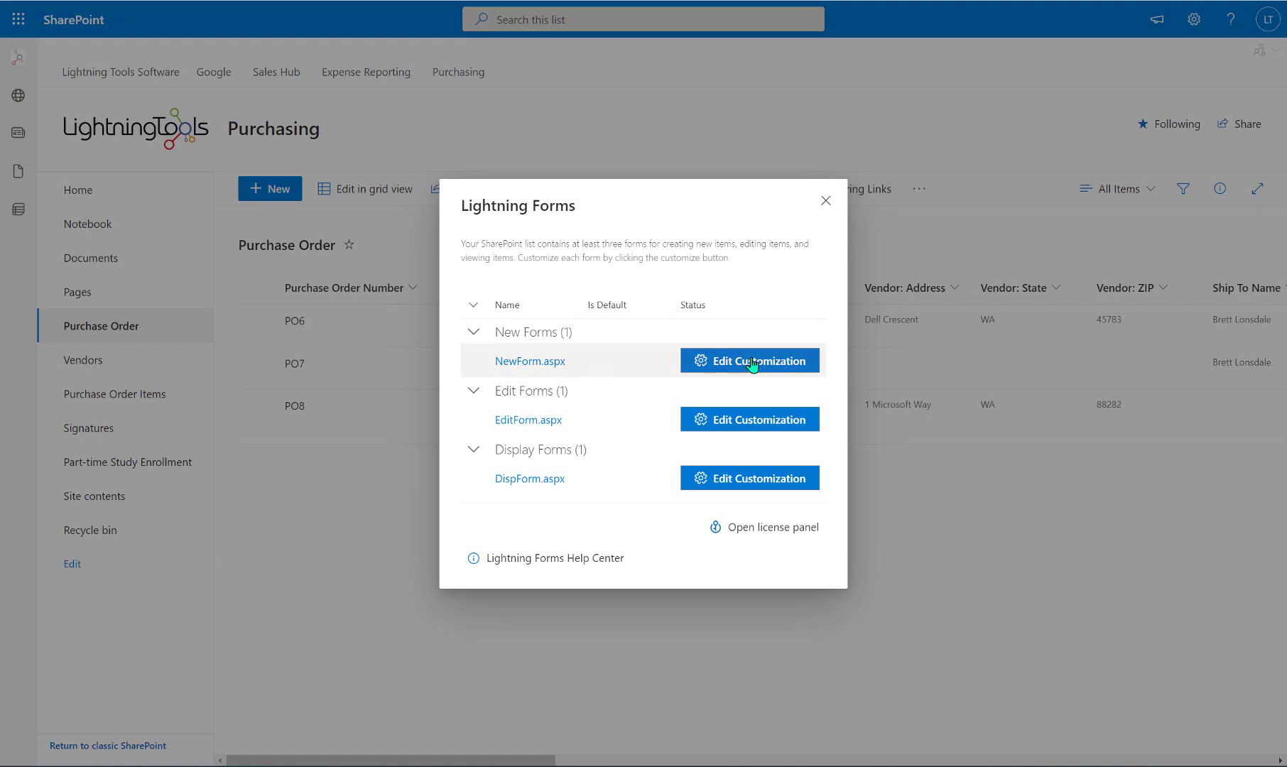
click(752, 362)
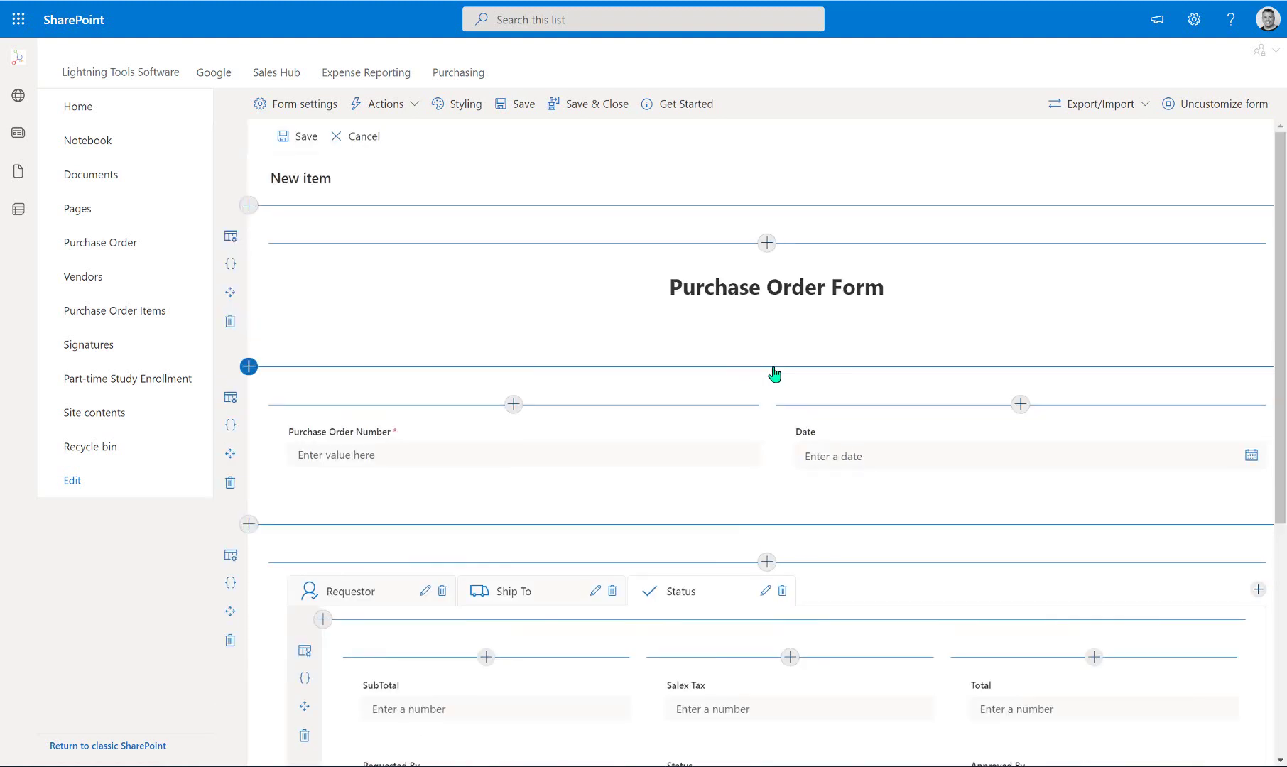
Insert the Purchase Order Items list into the form between the tabbed section and the Attachments field.
scroll(721, 263, down, 5)
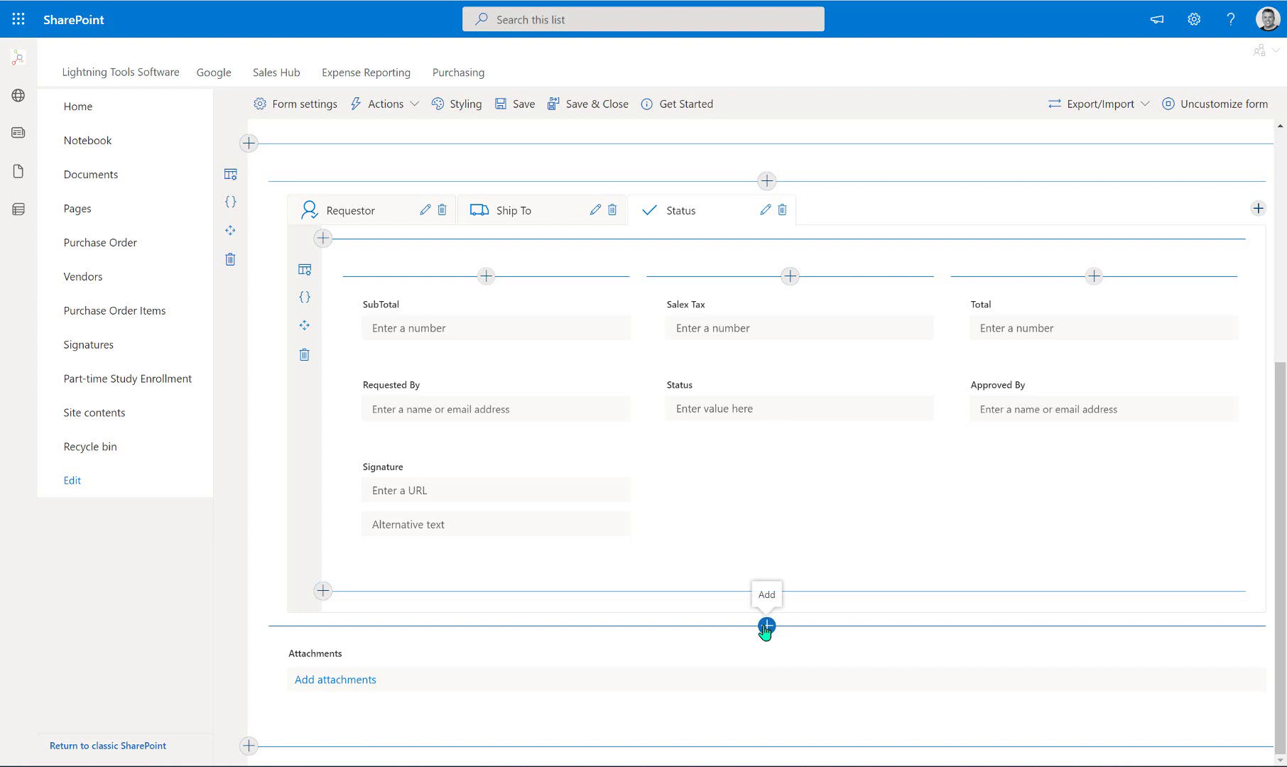
click(767, 626)
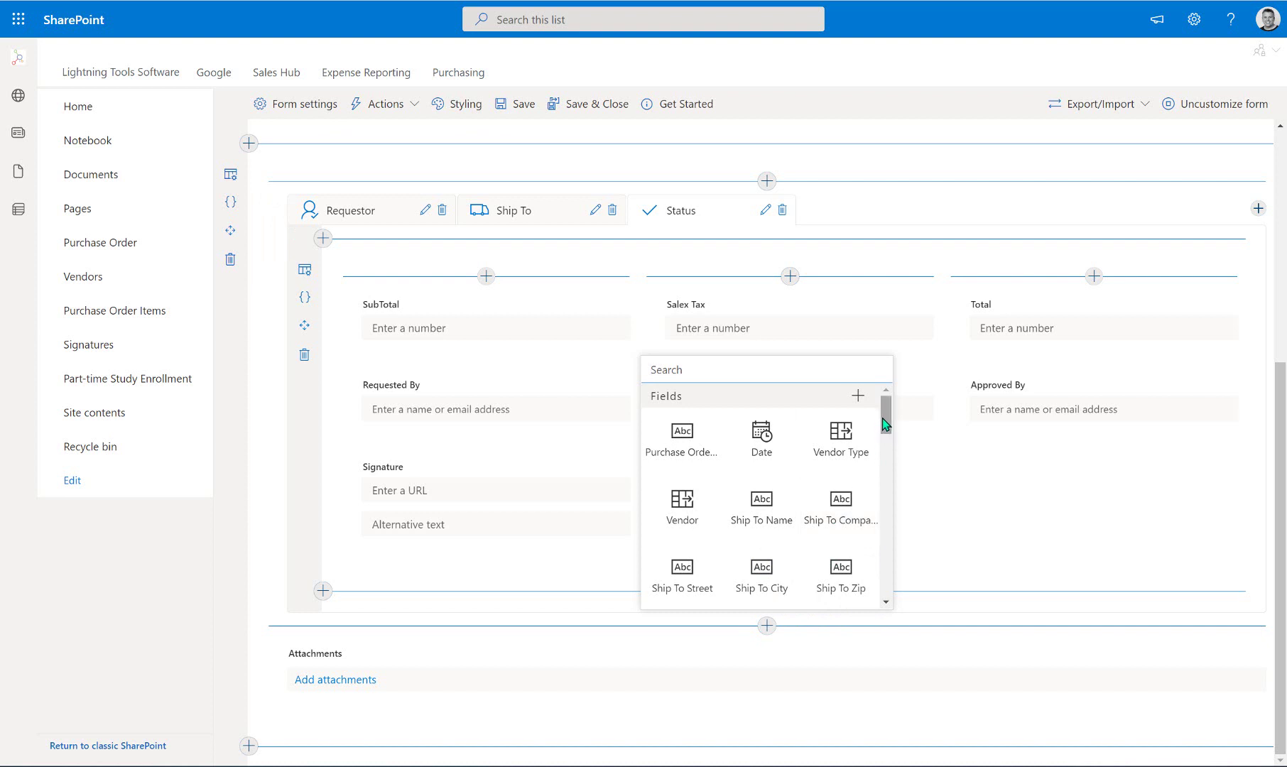
drag(886, 413, 877, 567)
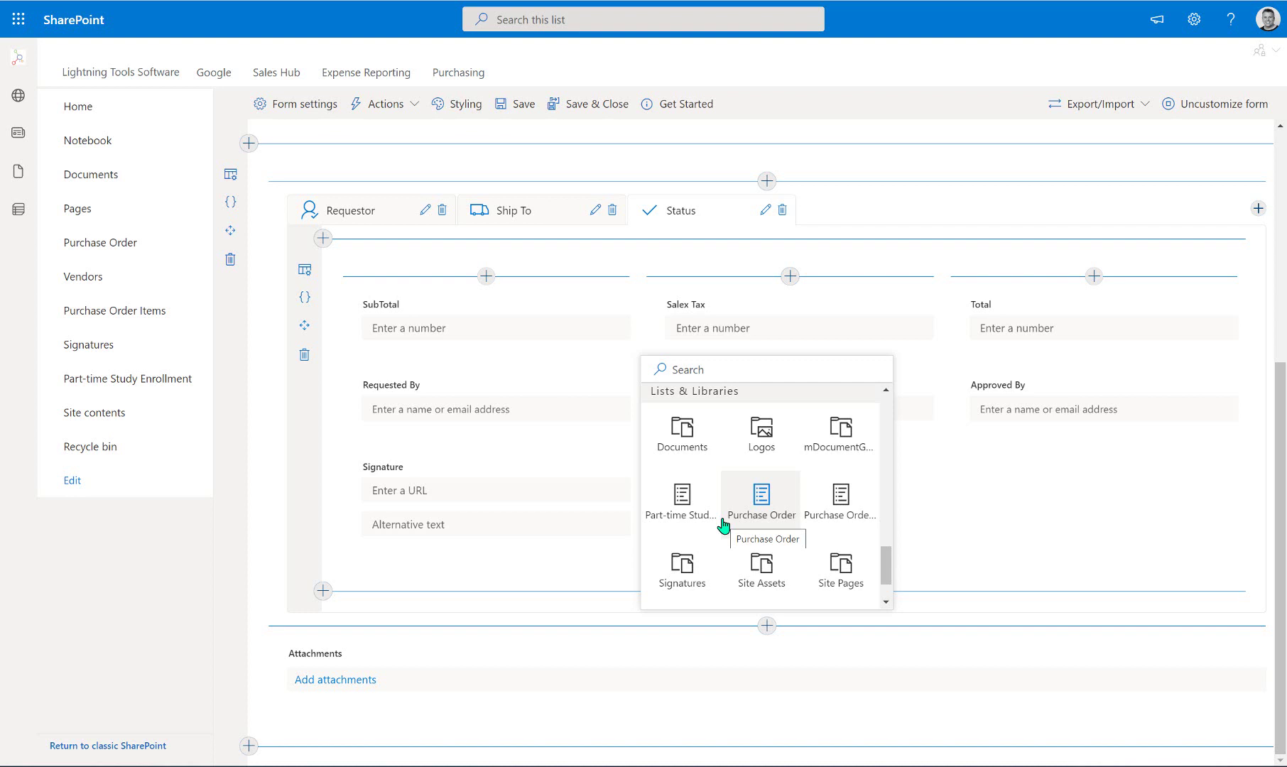
click(841, 498)
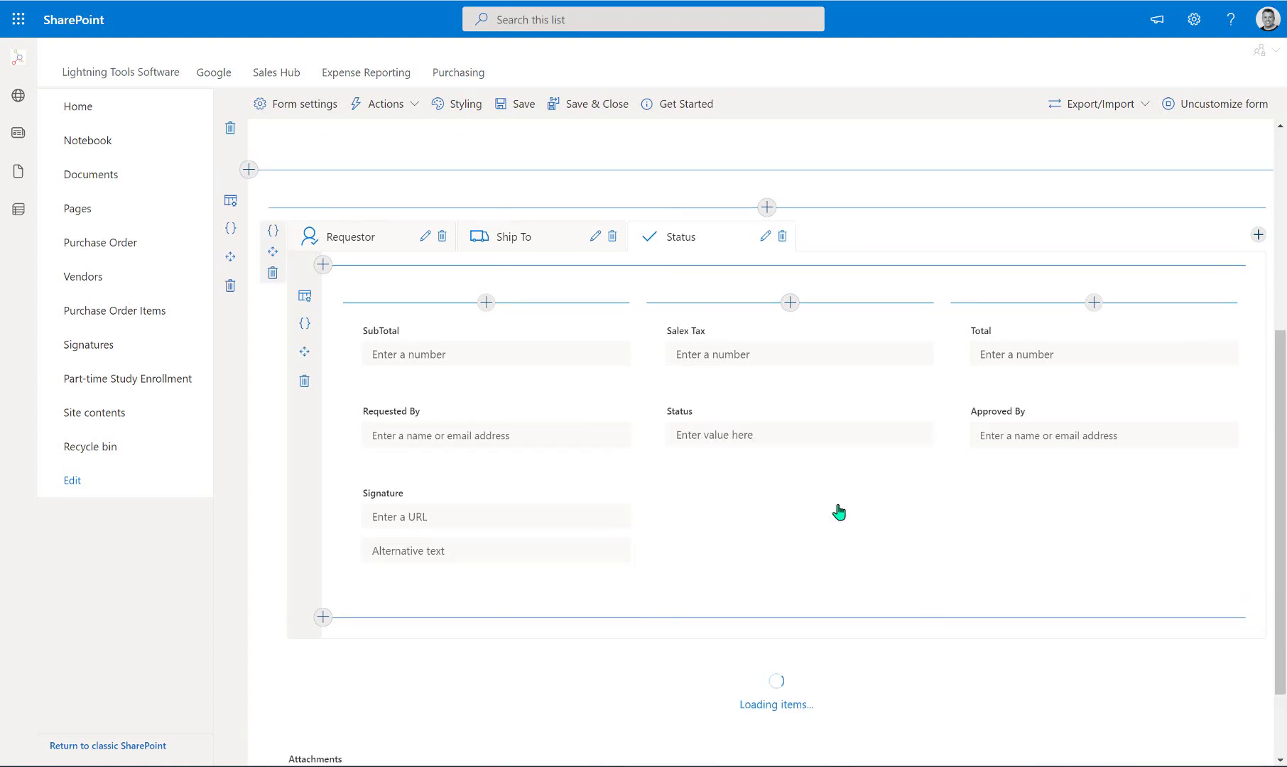
scroll(835, 509, down, 3)
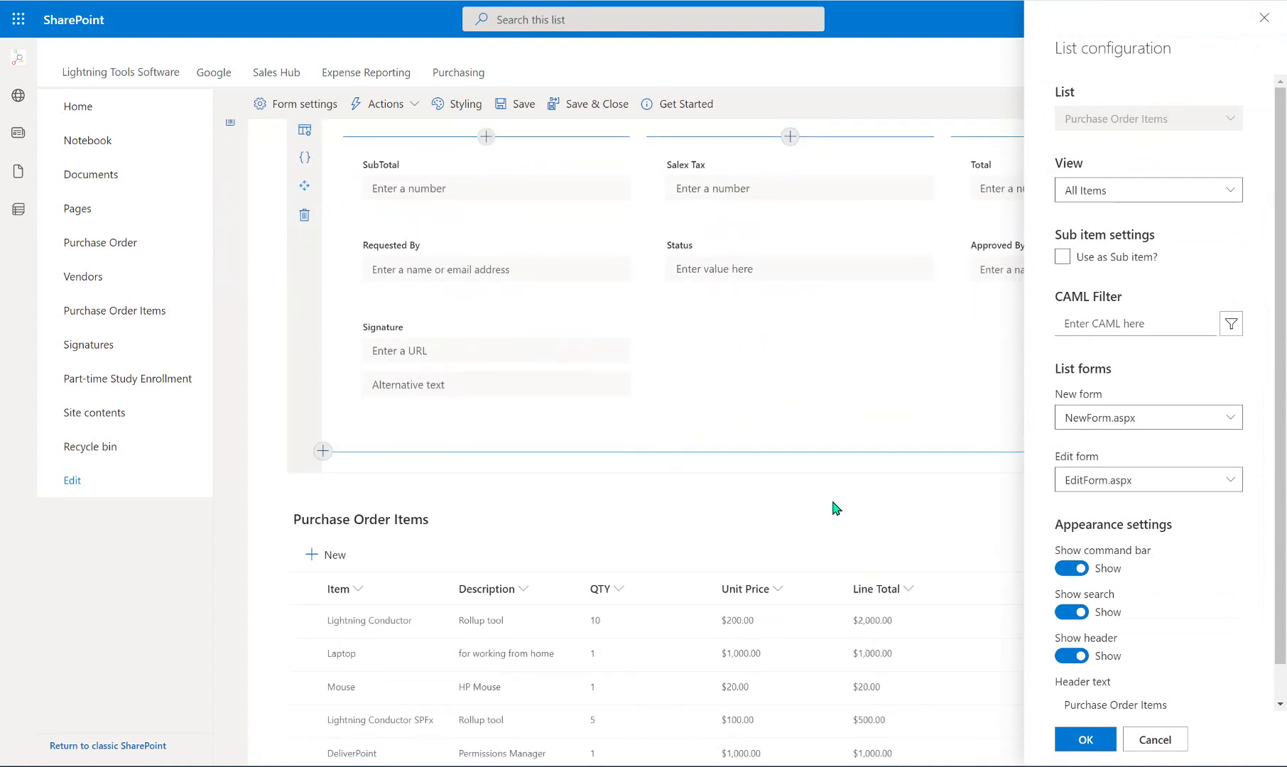
scroll(630, 546, down, 3)
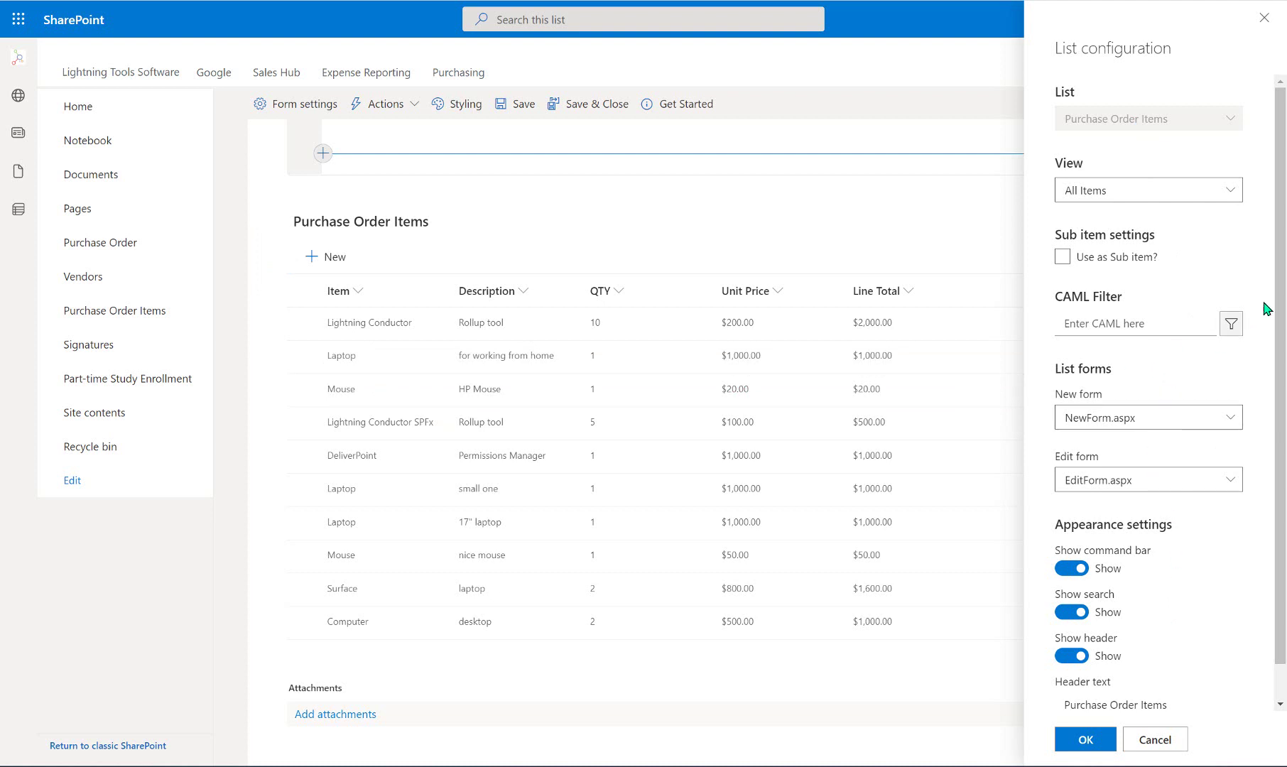
Select the All Items view for the embedded list and enable its use as a sub item.
click(1234, 195)
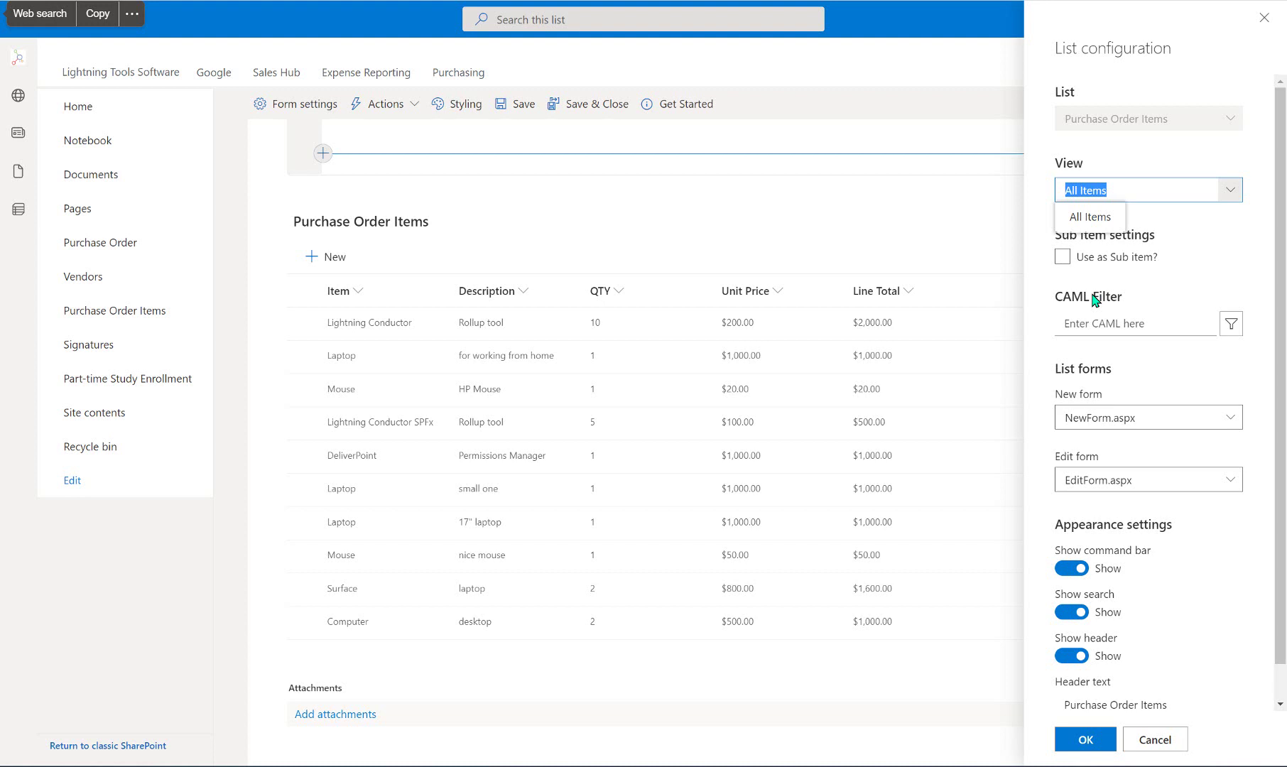
click(1102, 224)
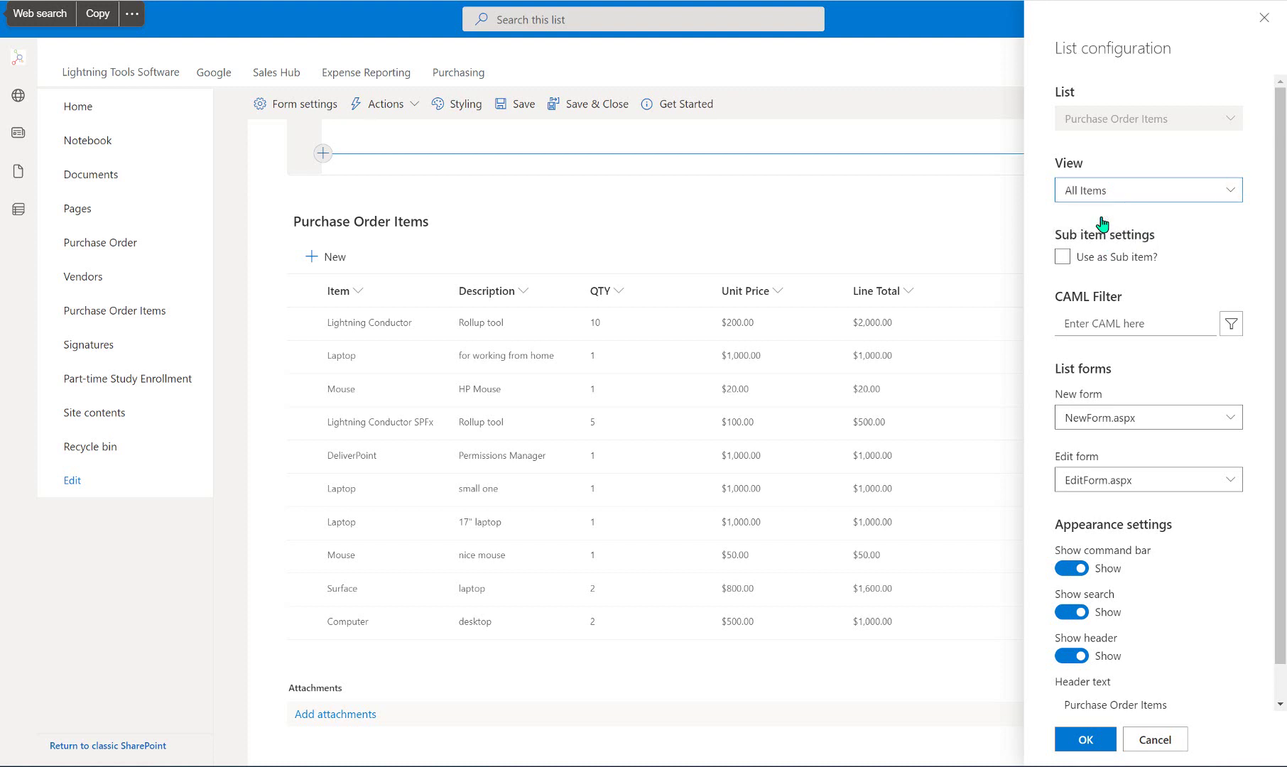
click(1064, 259)
click(1069, 258)
click(1064, 256)
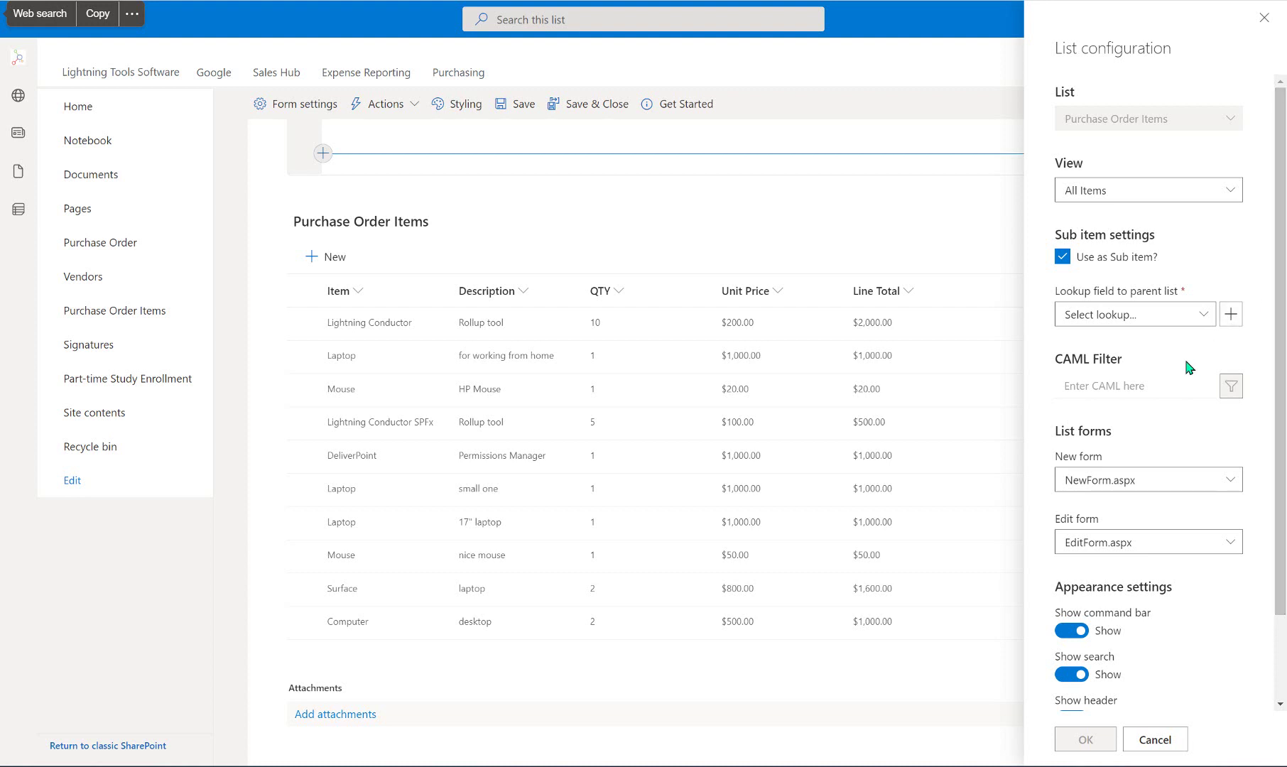
Create a lookup field to the parent list named LookupToPurchase Order.
click(1205, 317)
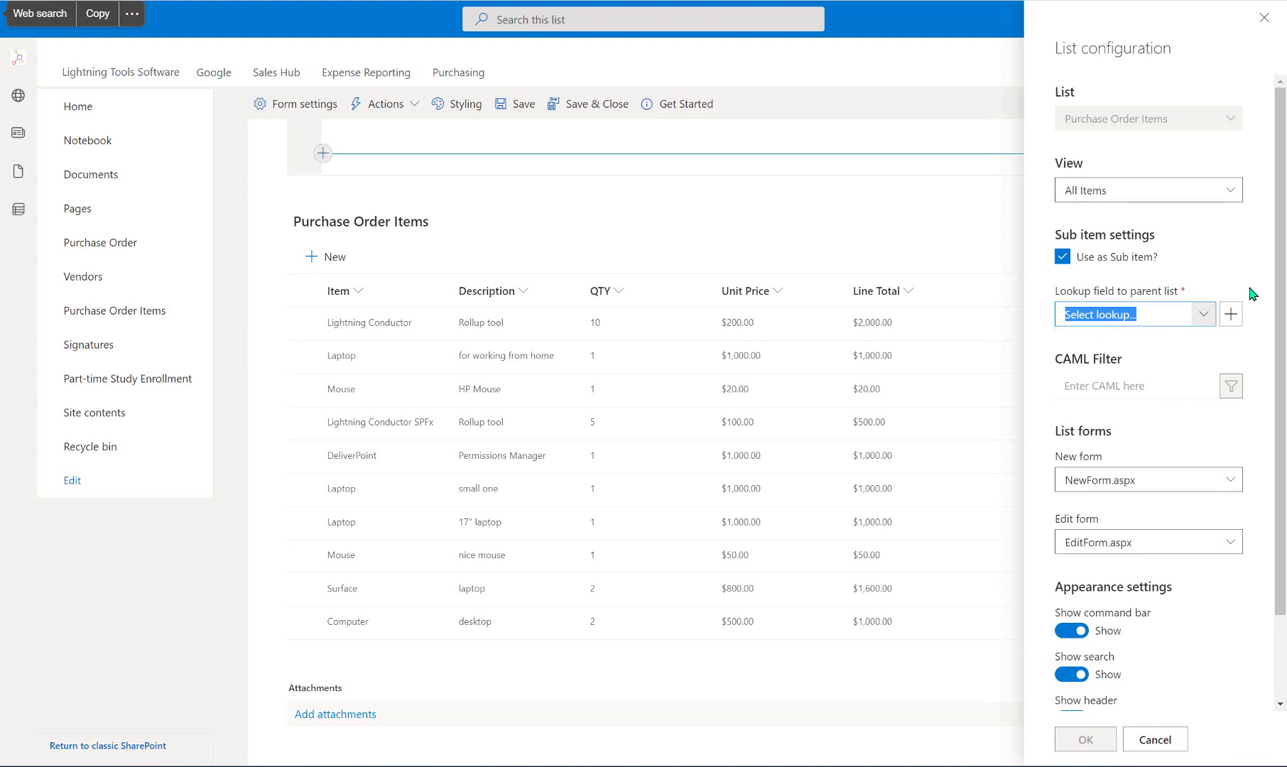
click(1231, 317)
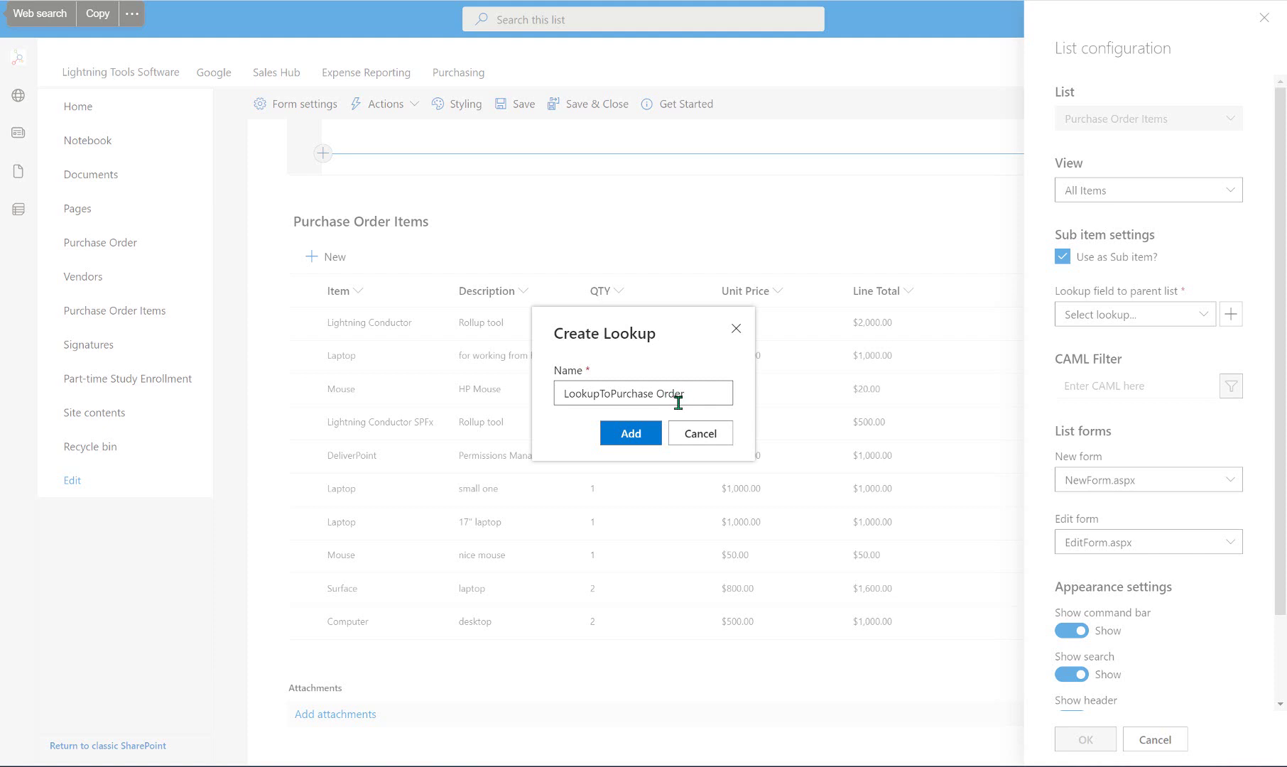
click(654, 440)
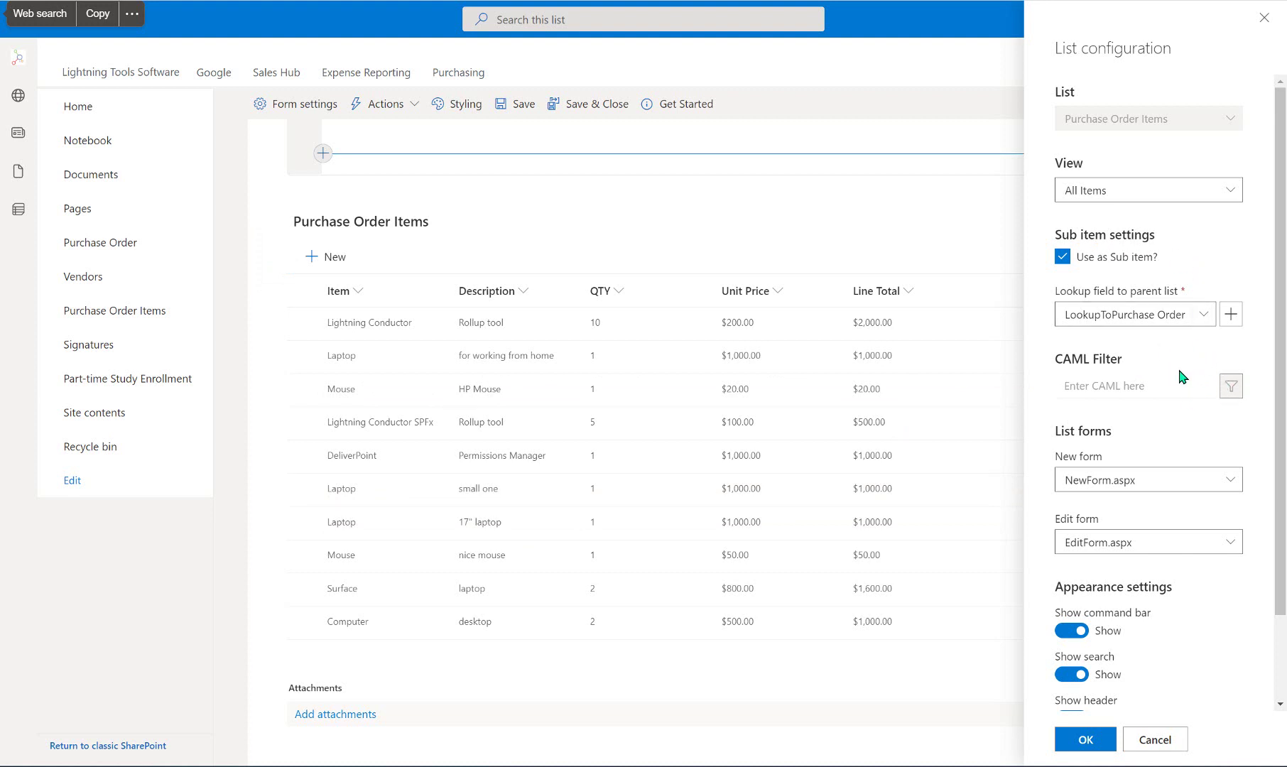
Keep the embedded list's header shown, and save and close the customized form.
scroll(1179, 370, down, 2)
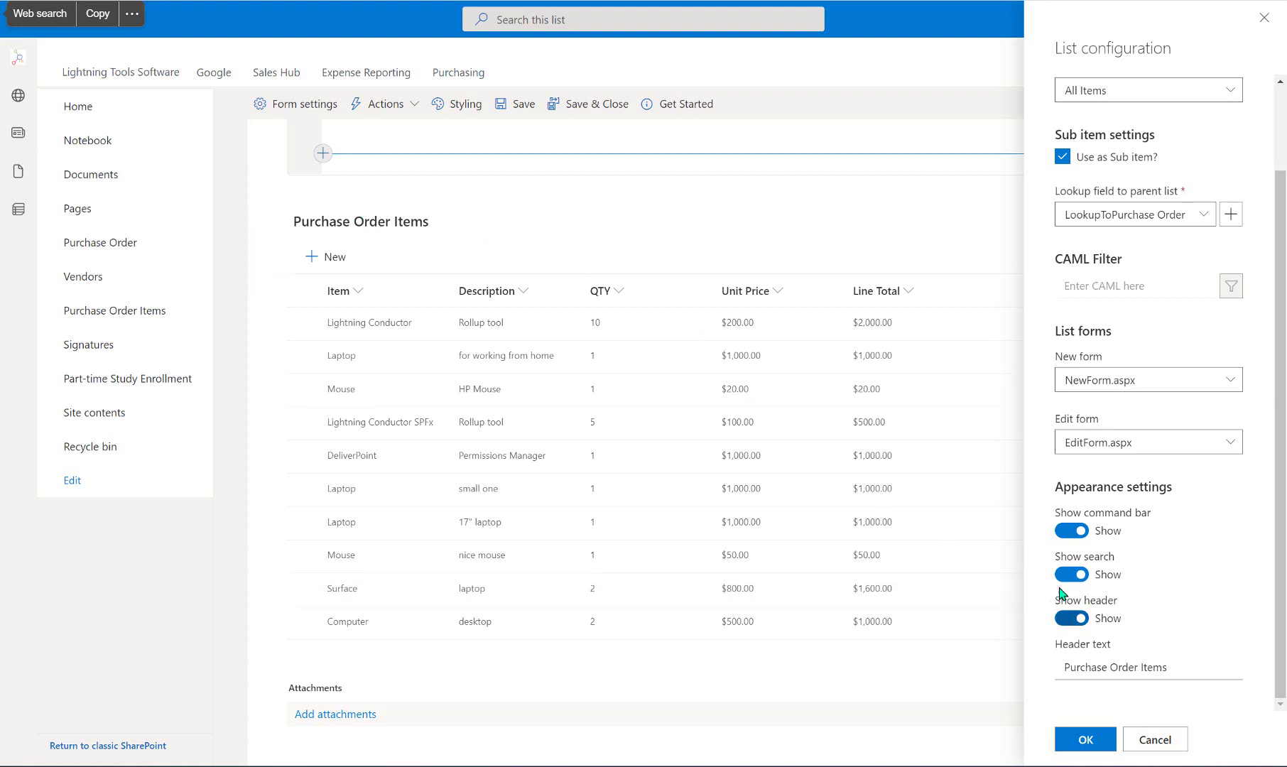
click(1064, 620)
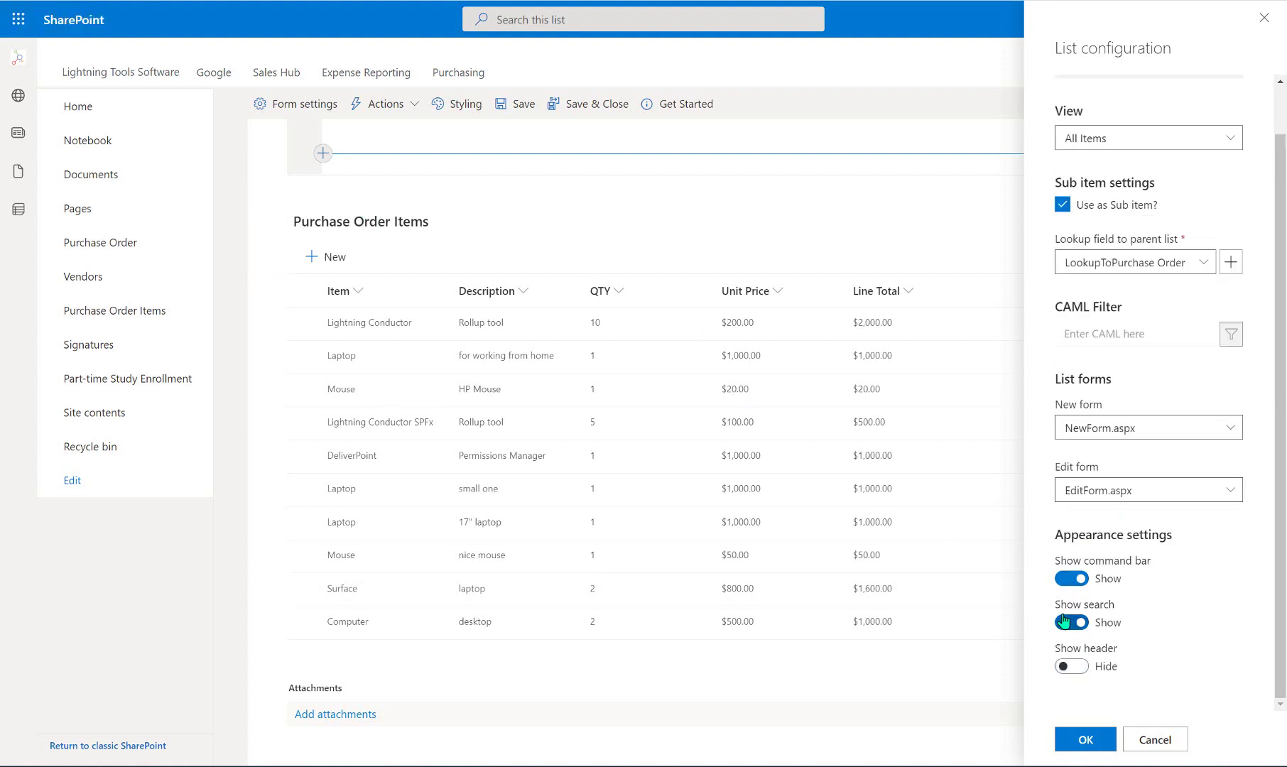
click(1073, 667)
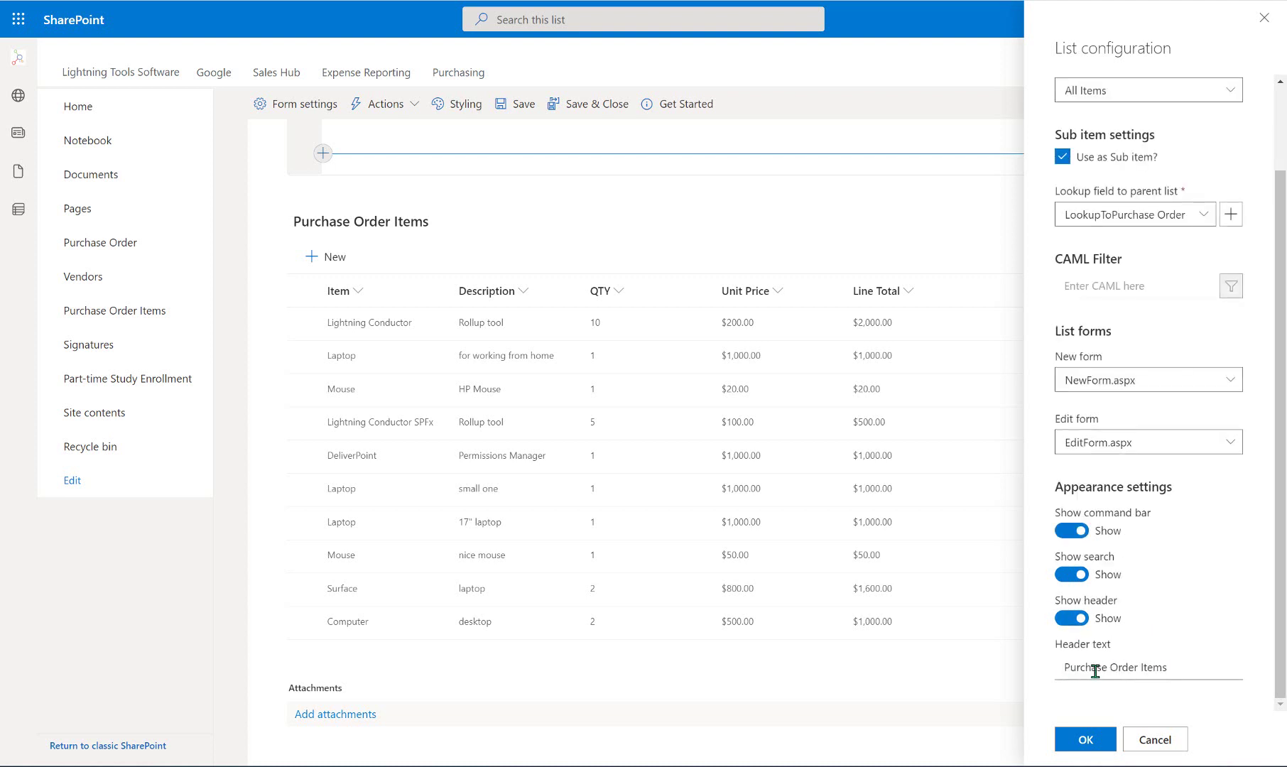
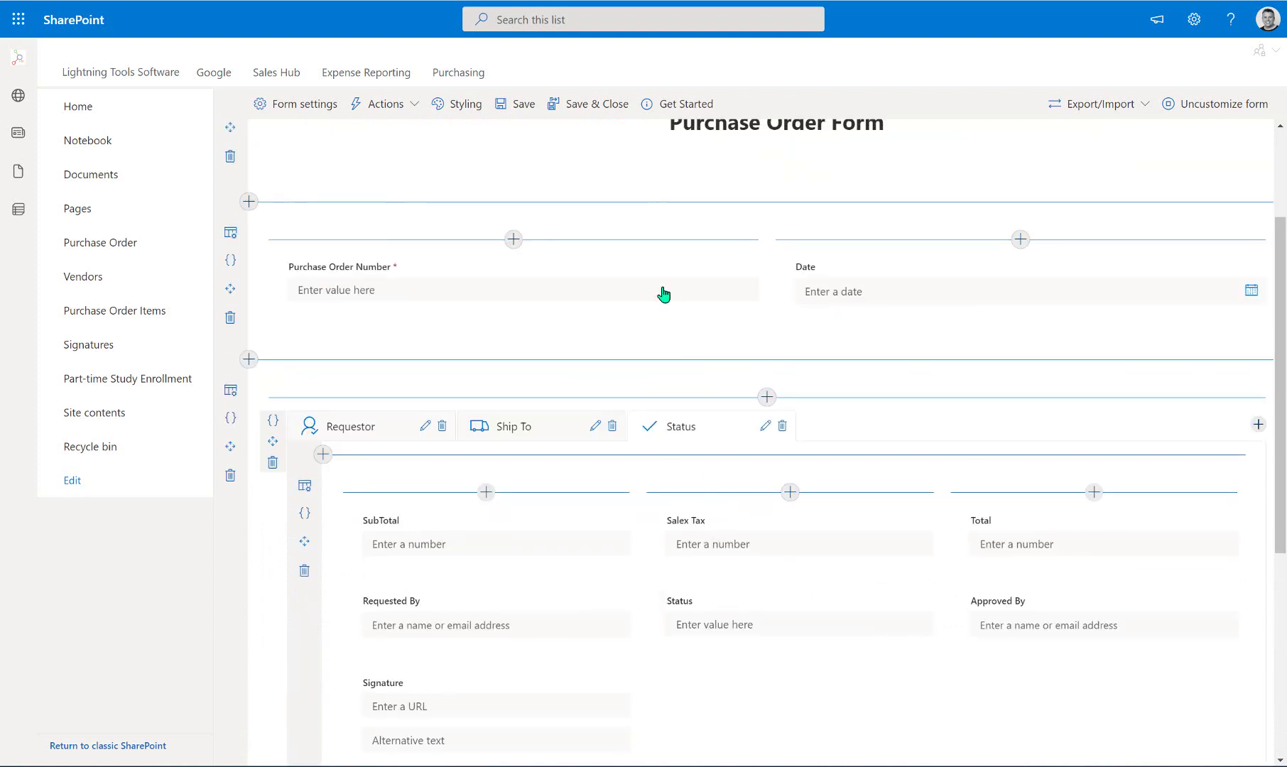
click(601, 112)
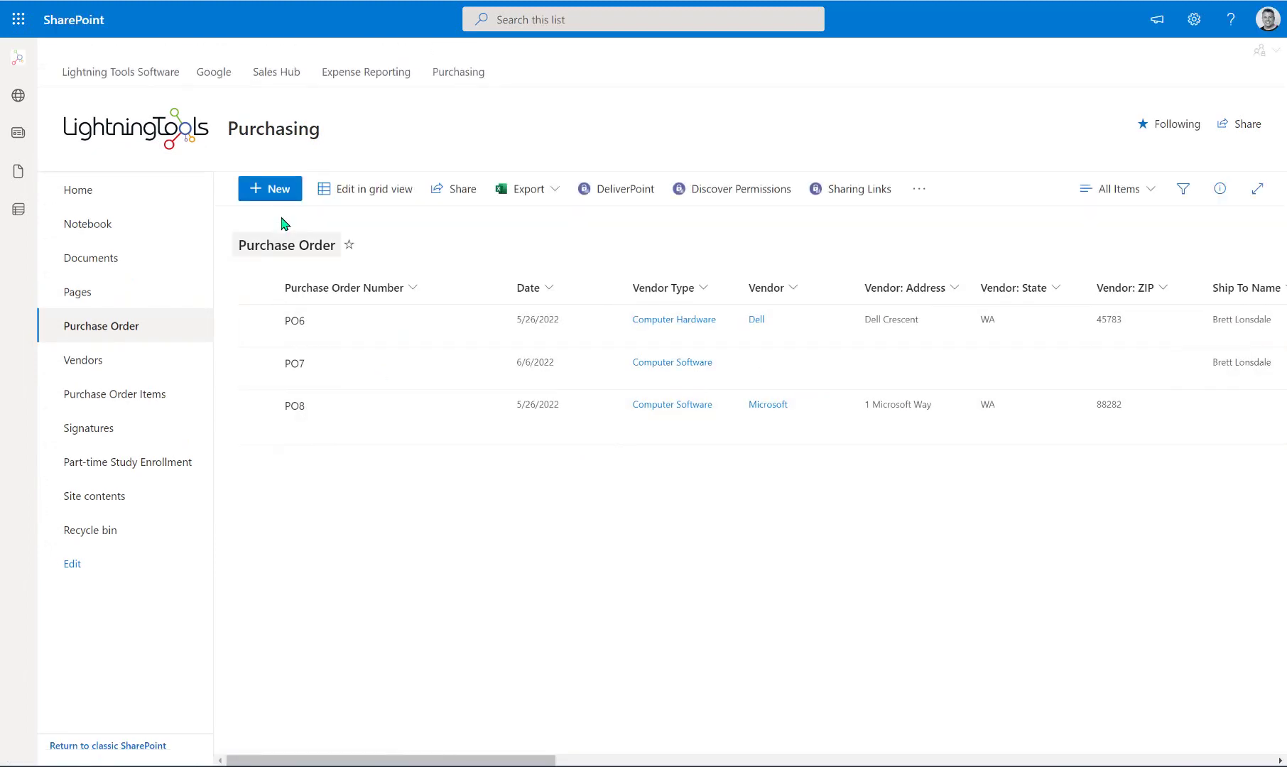
Start a new purchase order, enter its purchase order number and set the date to 6/8/2022.
click(285, 198)
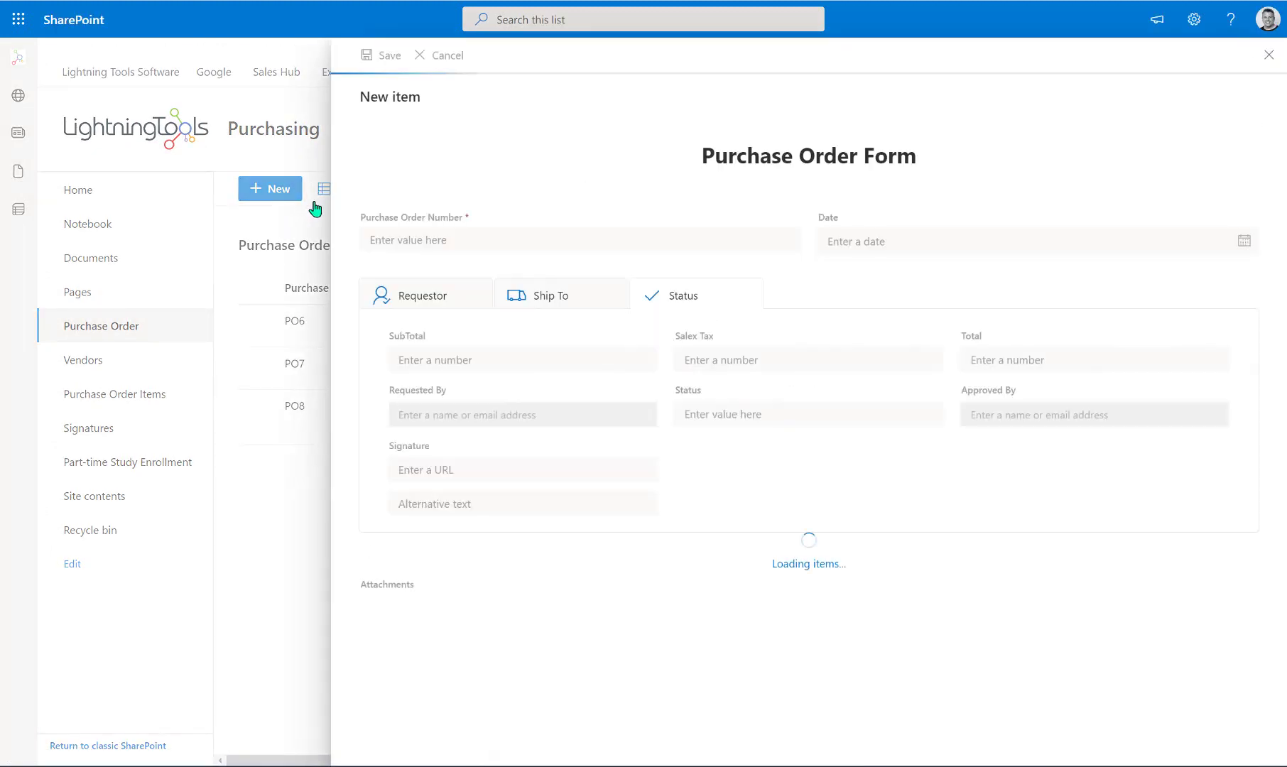
click(476, 241)
text(PO12345)
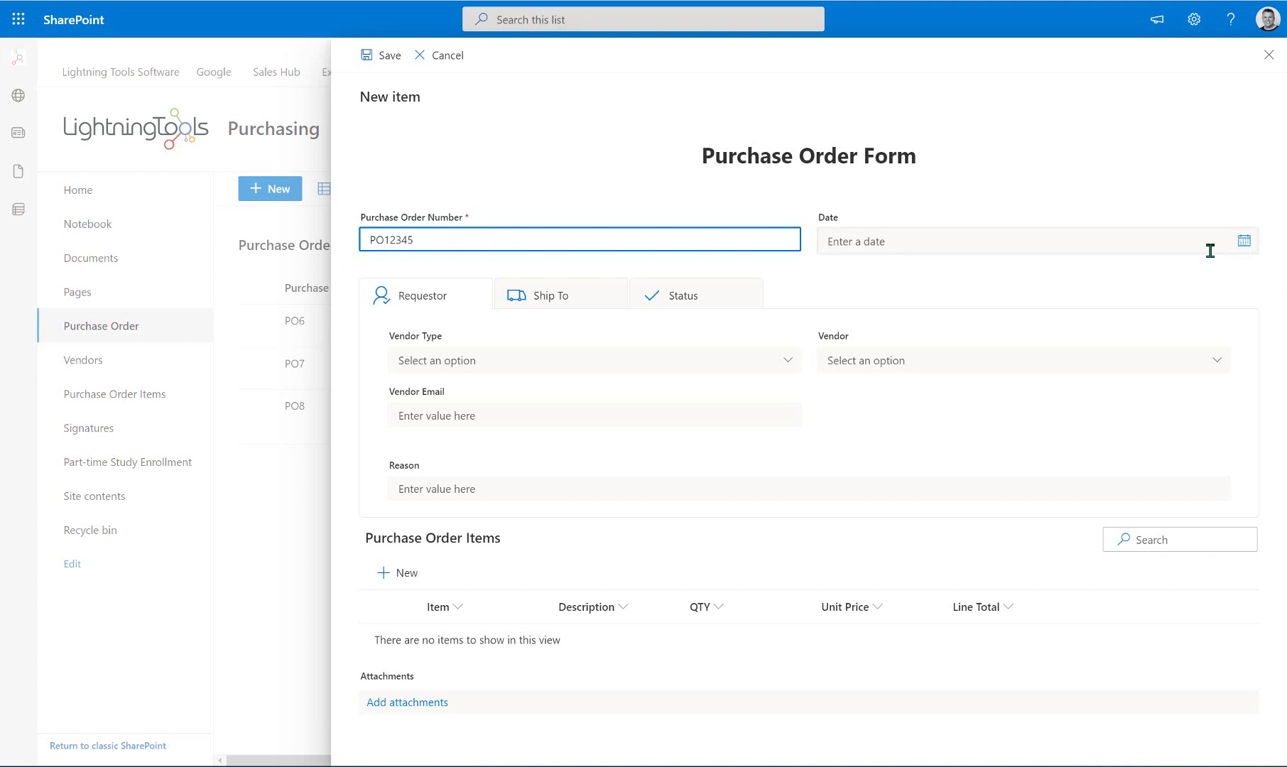
click(1240, 243)
click(904, 343)
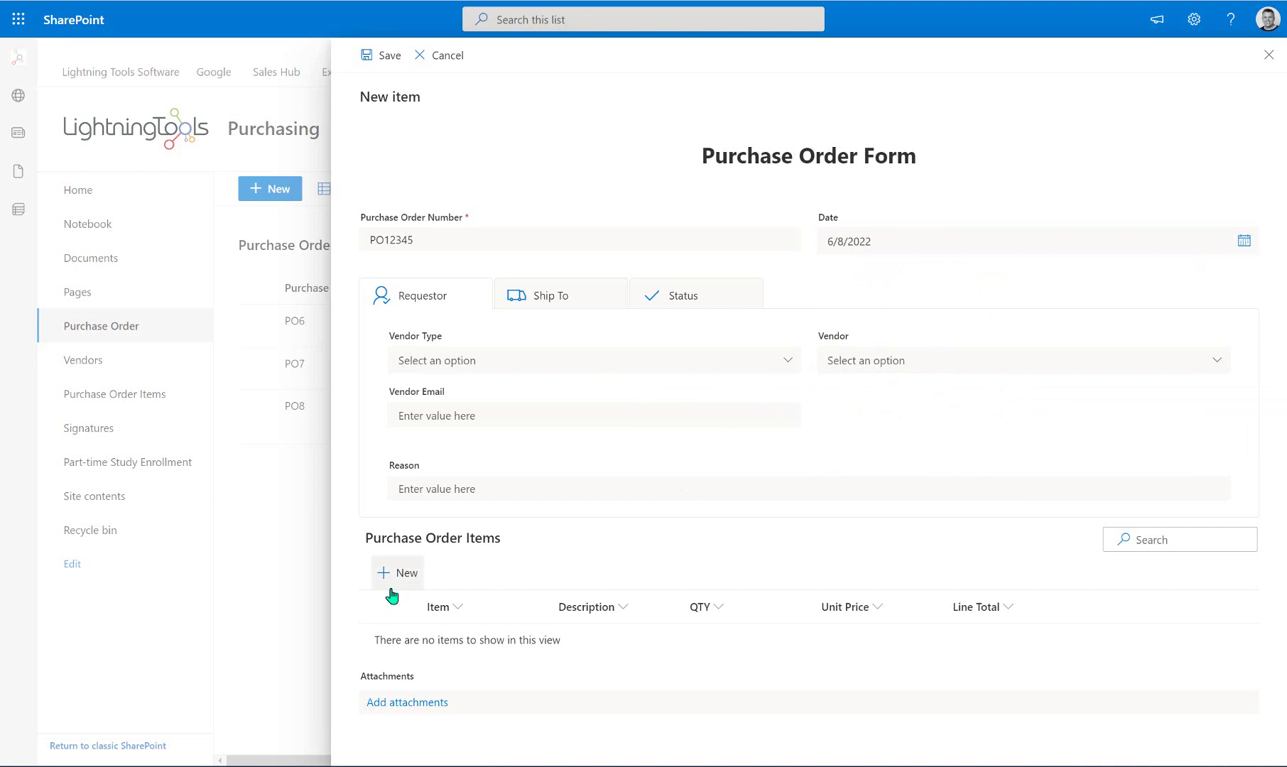
Add and save a purchase order item Pens, described as "Pens for the office", with quantity 100 and unit price 2.
click(415, 575)
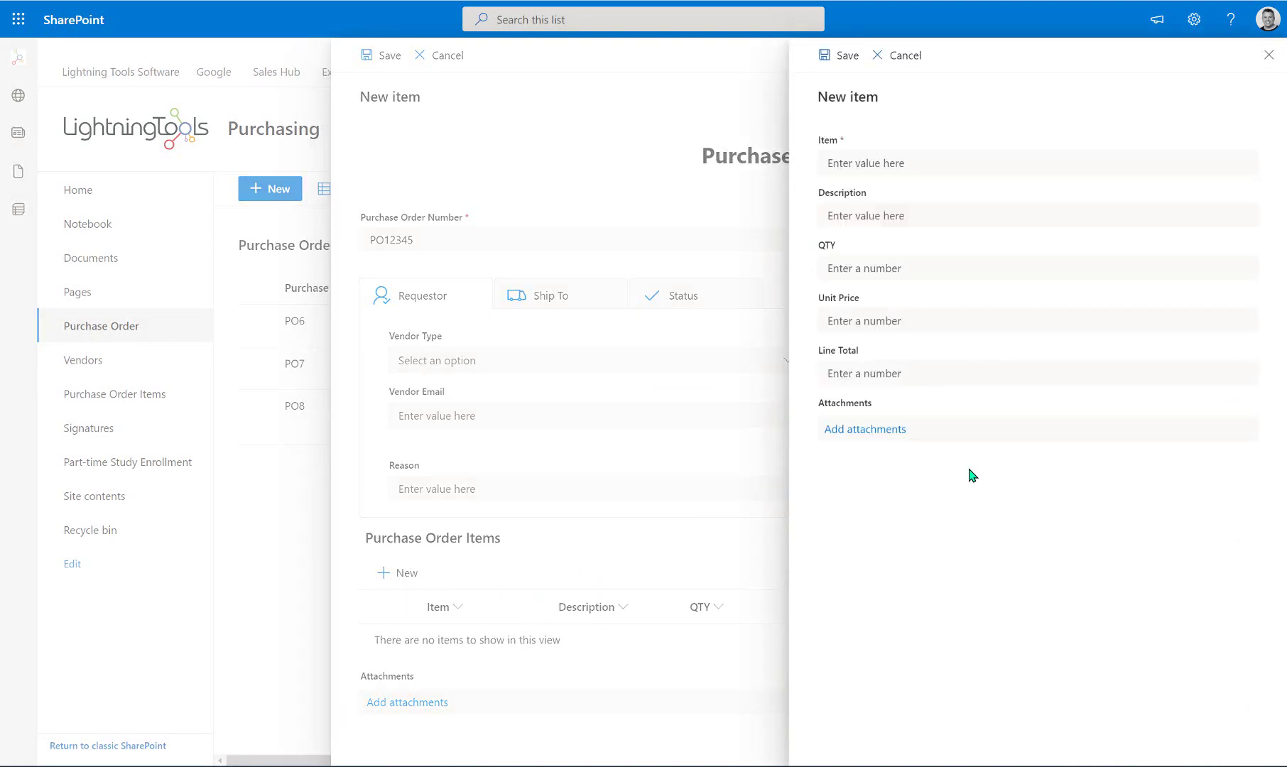
click(983, 172)
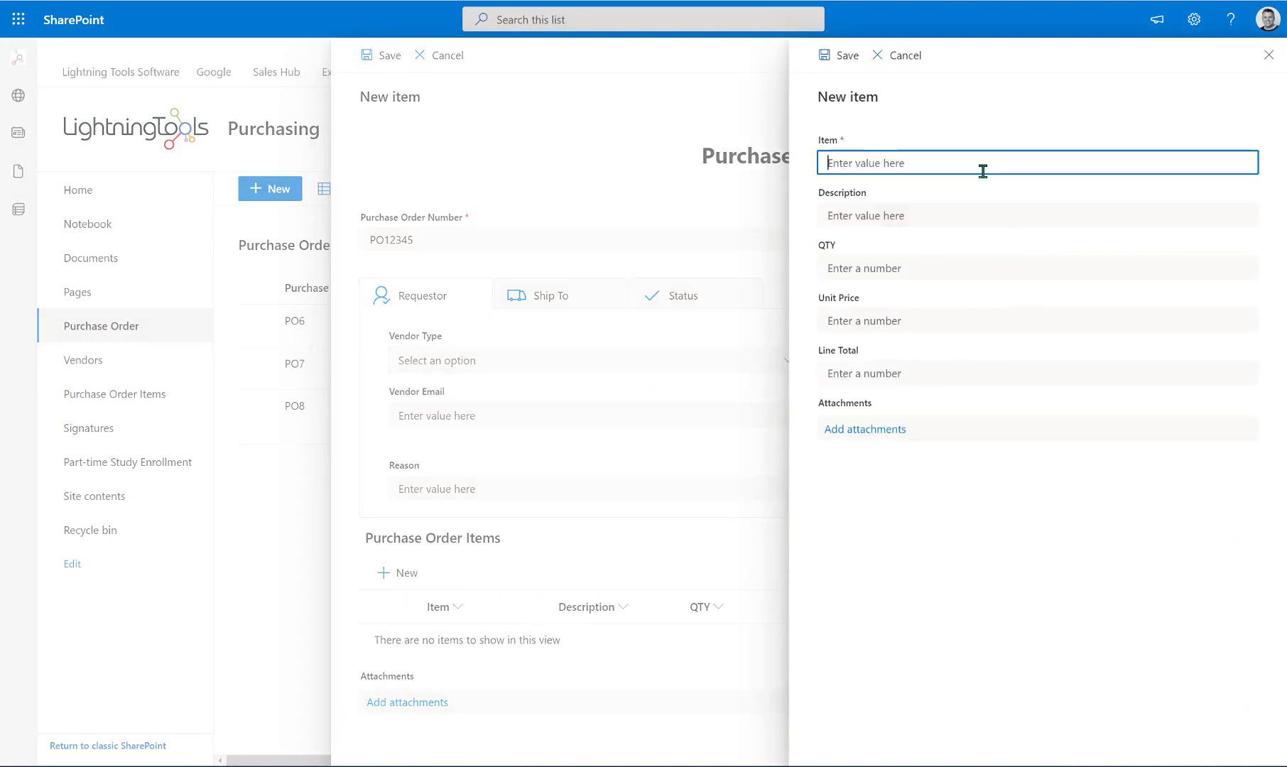
text(P)
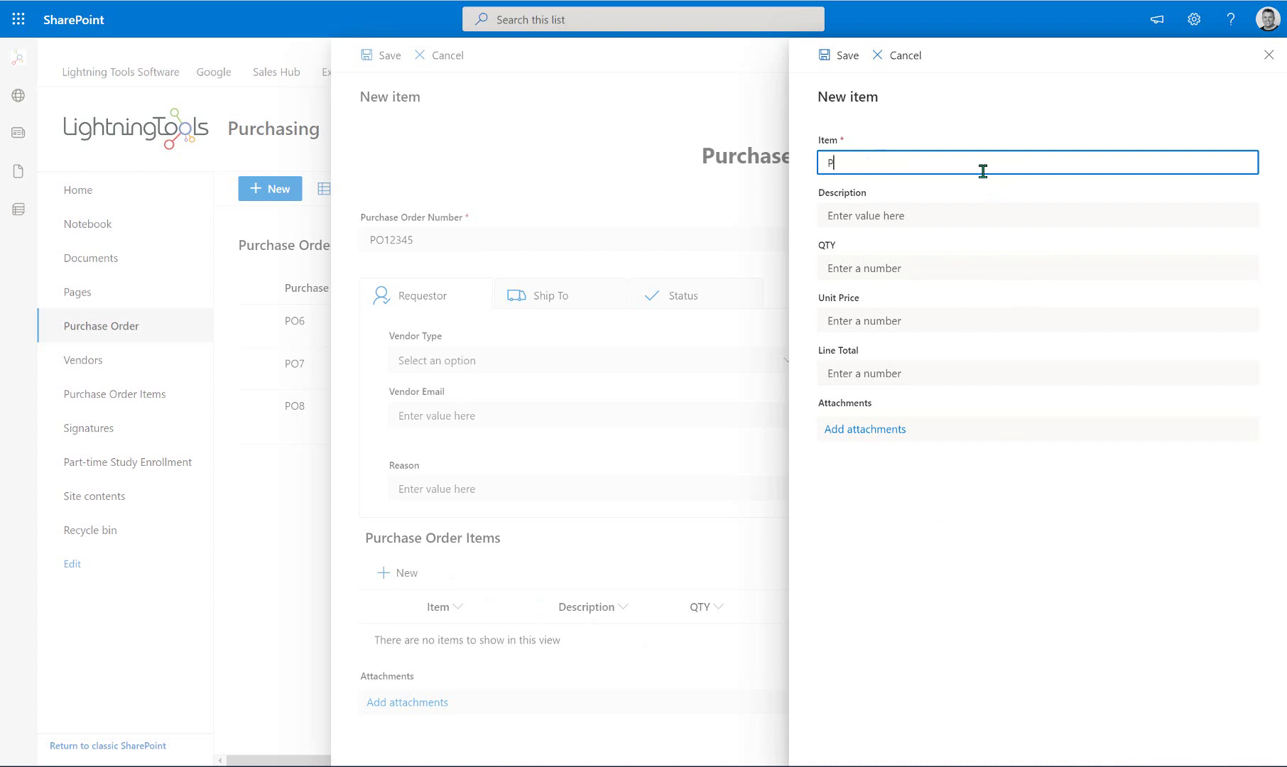
text(ens)
click(904, 219)
text(P)
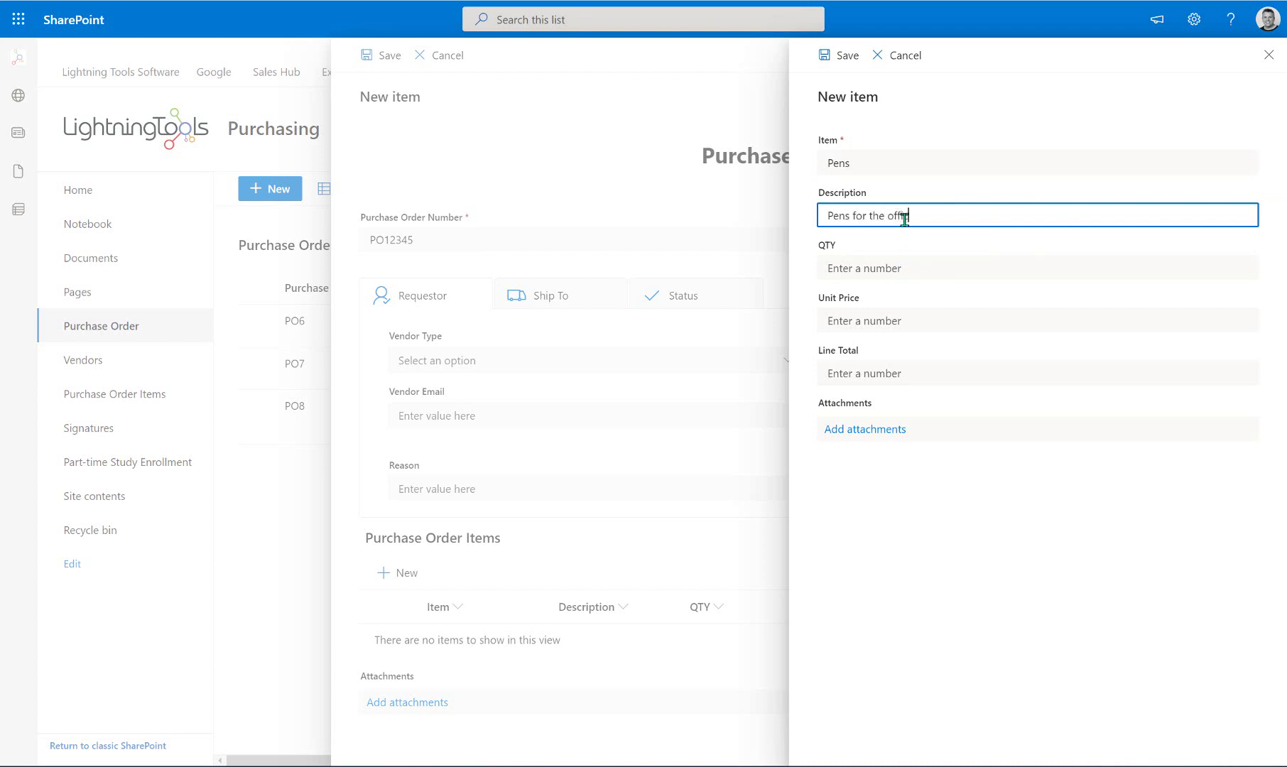
click(953, 270)
text(100)
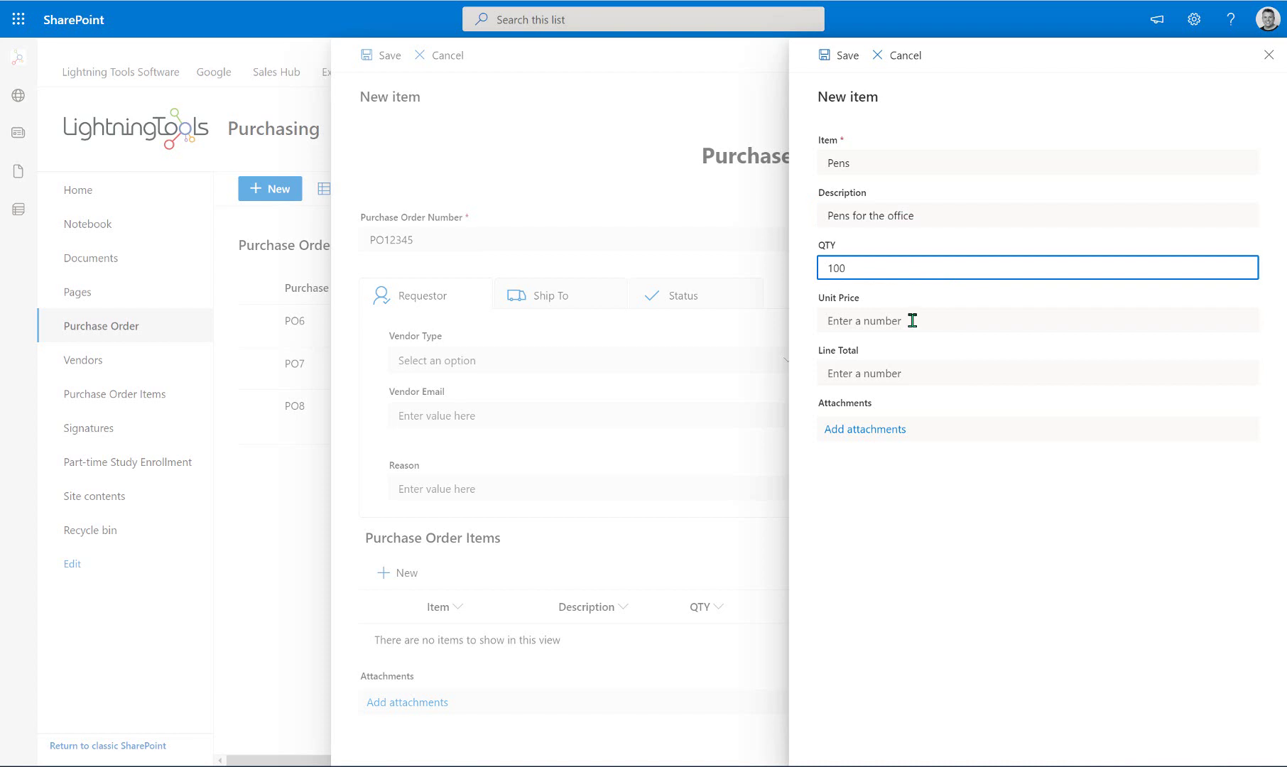
click(911, 322)
text(2)
click(935, 368)
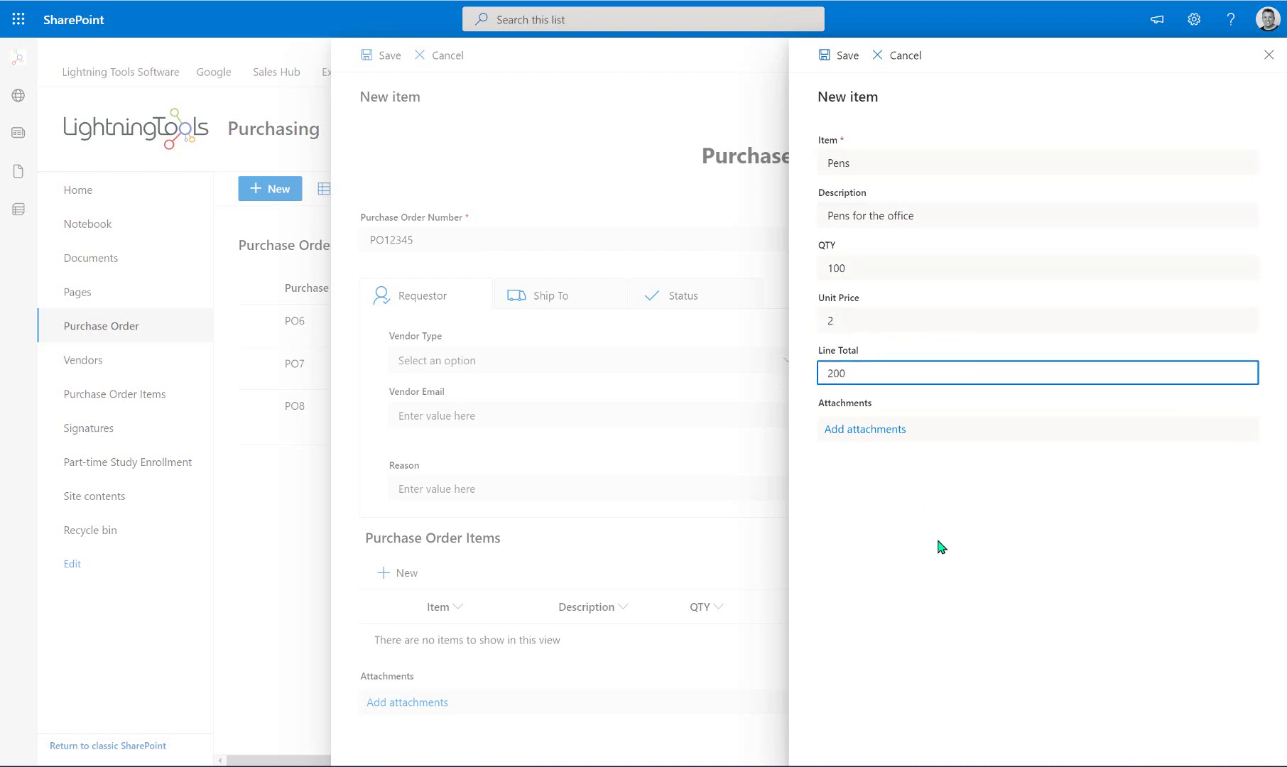
click(849, 57)
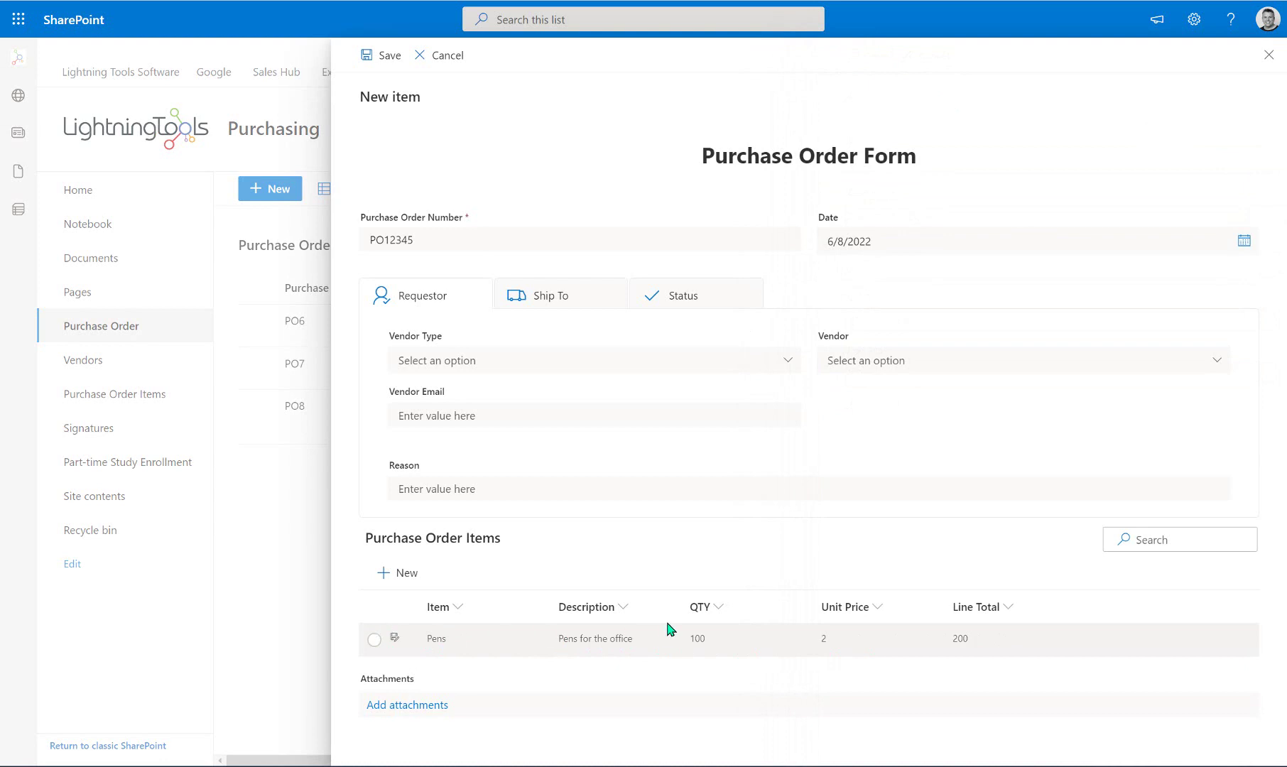
Add and save the item Paper, described as "Paper for the printer", with quantity 2 and unit price 10, and save the purchase order.
click(419, 580)
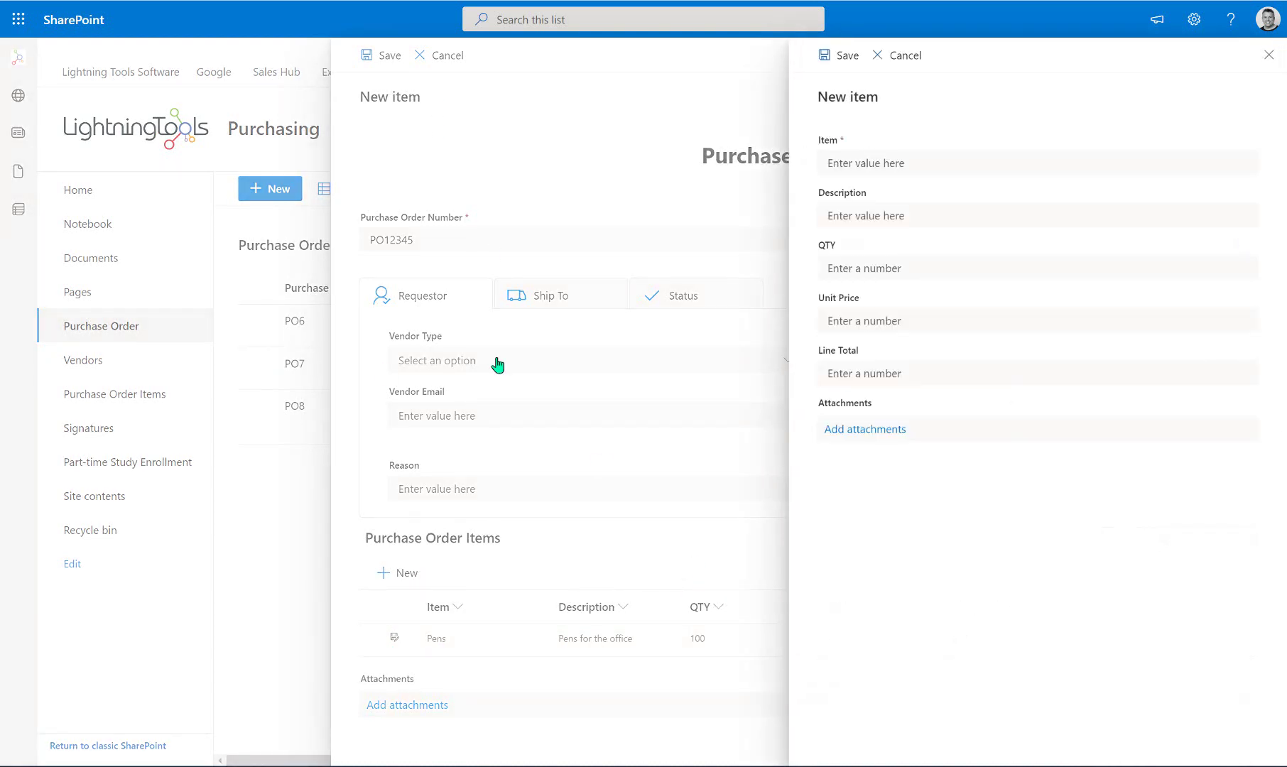
click(902, 155)
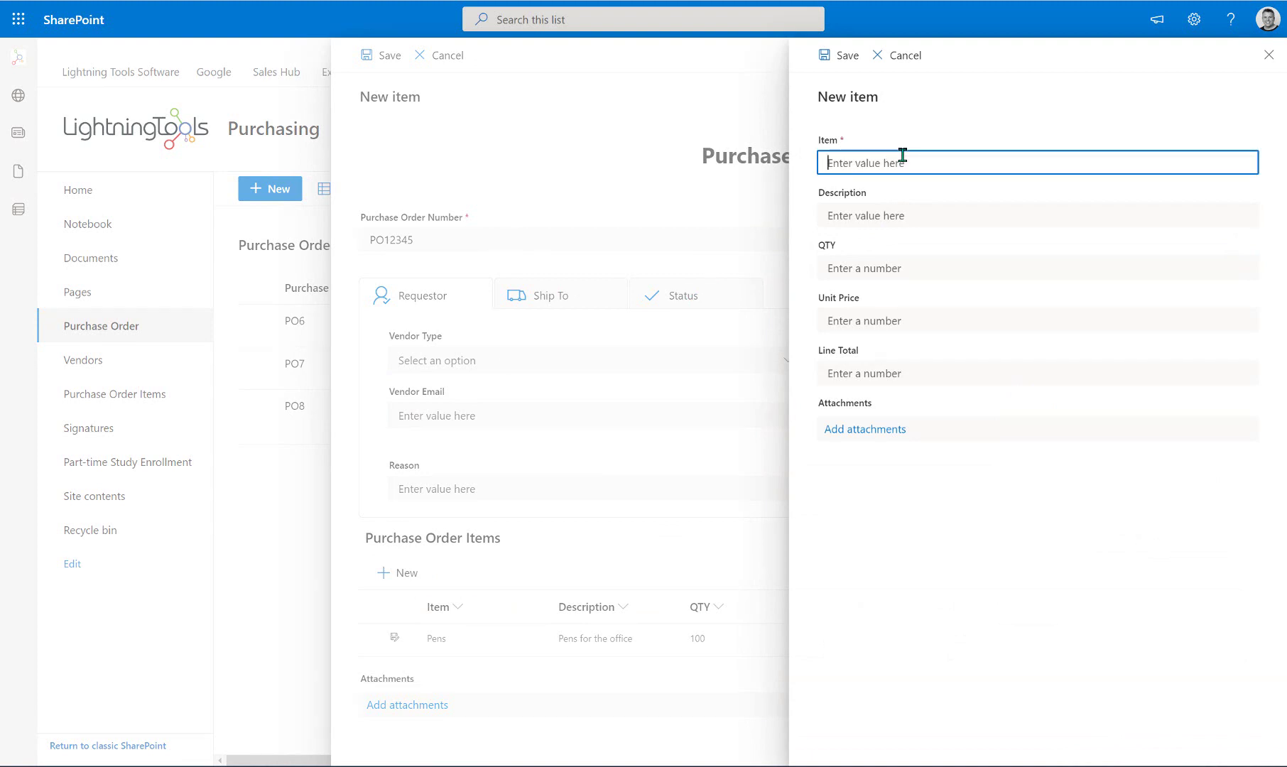
text(Paper)
click(903, 223)
text(Pa)
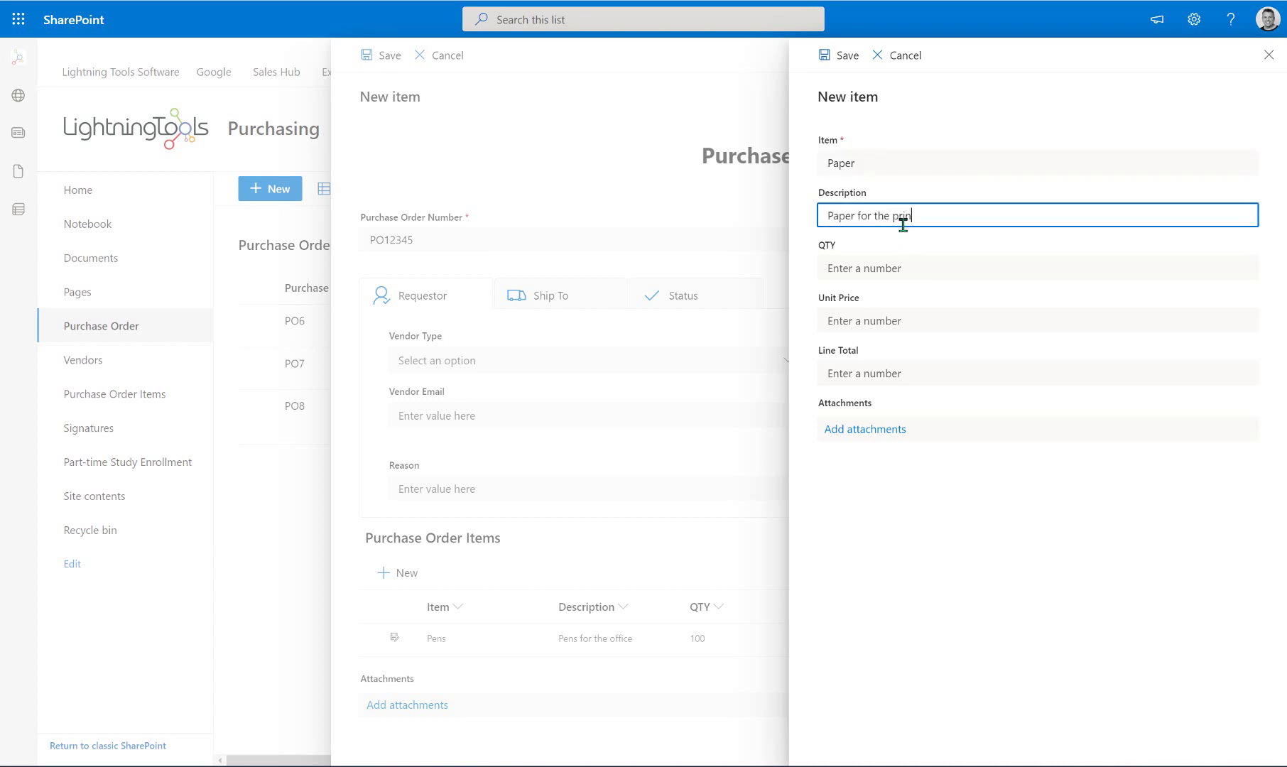
click(913, 268)
text(2)
click(918, 323)
text(10)
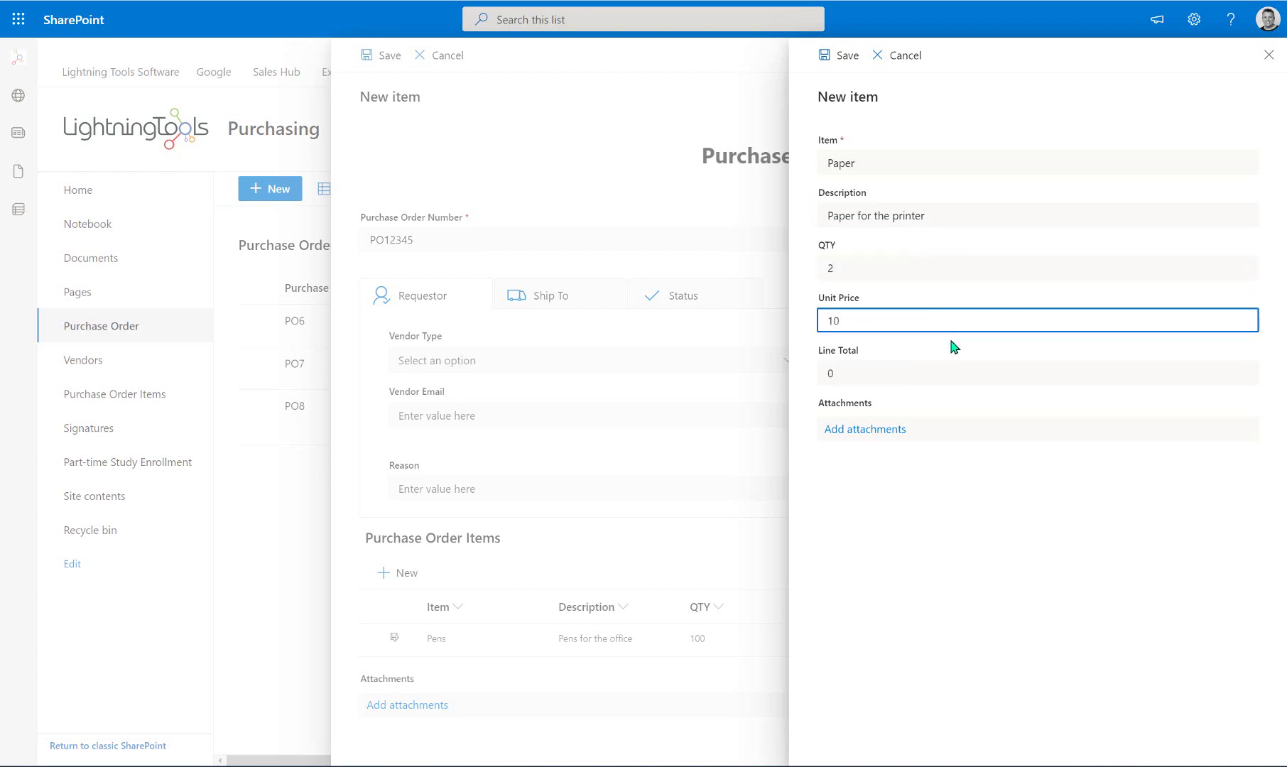
click(991, 376)
click(849, 64)
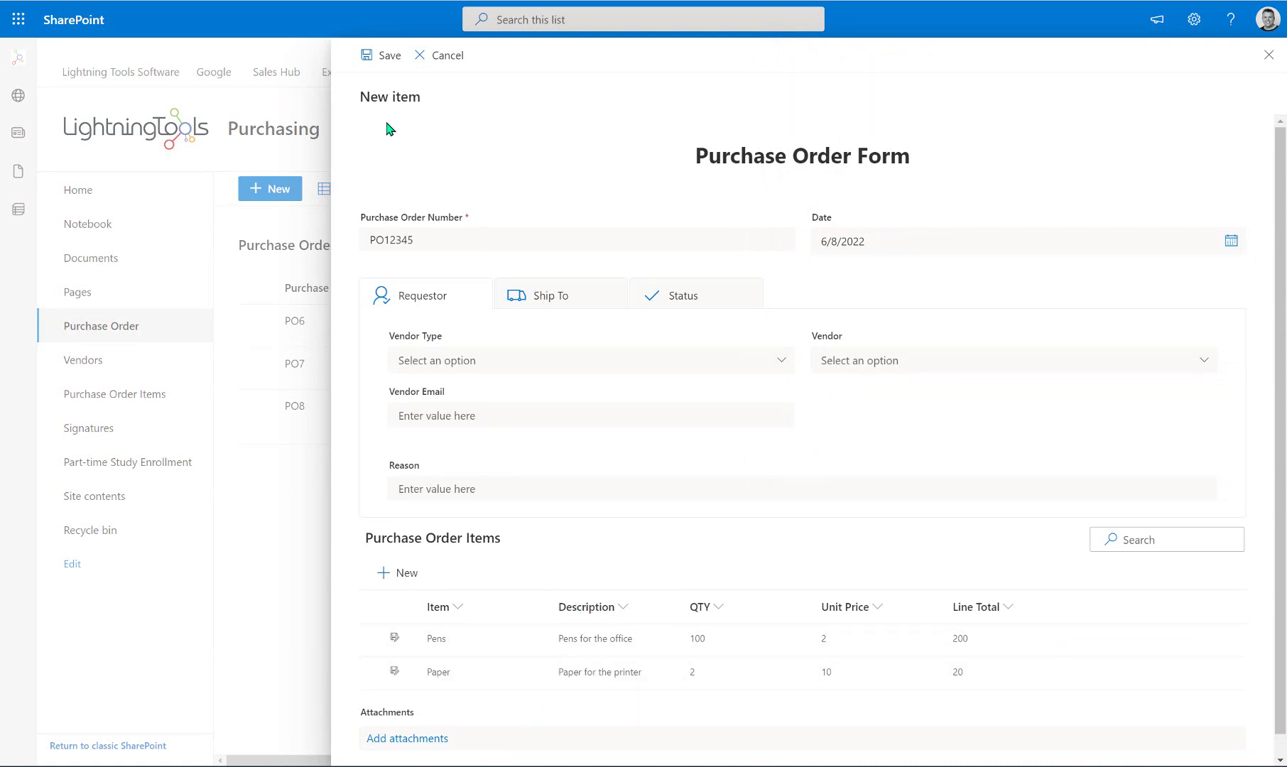
click(387, 59)
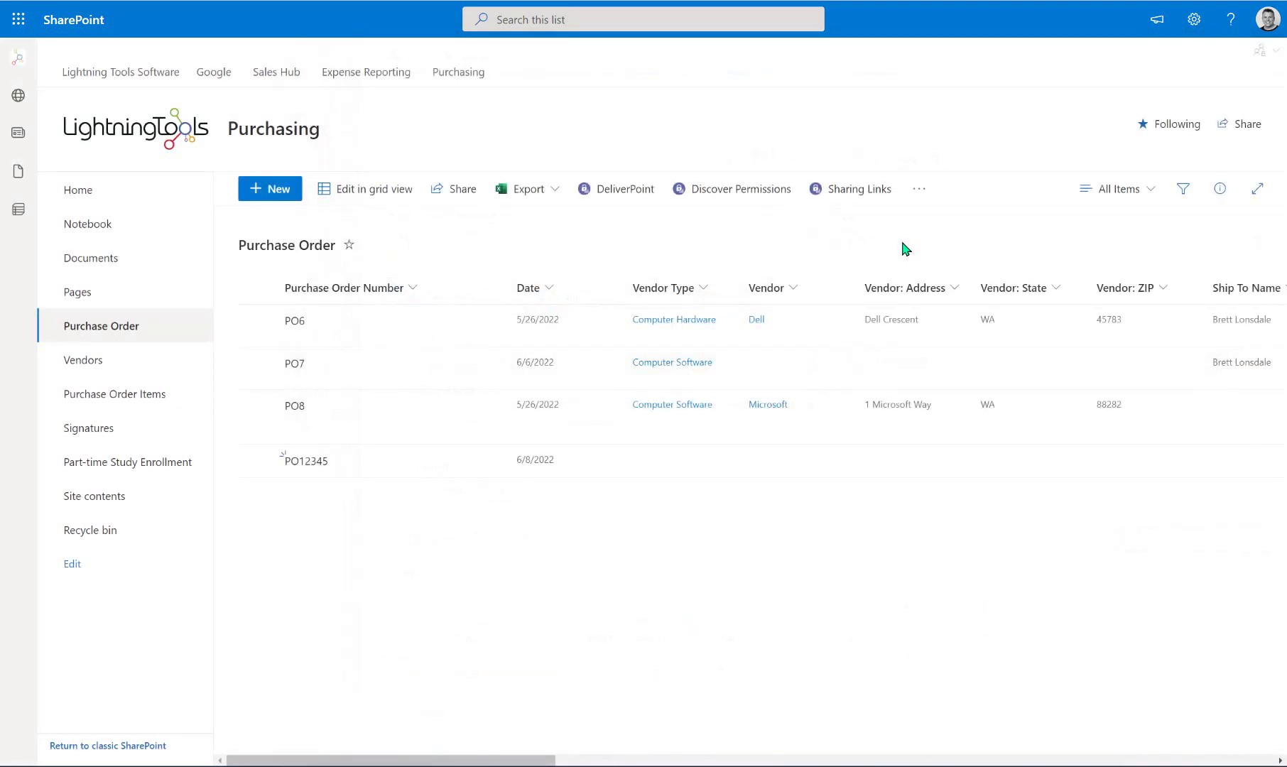
Check the Purchase Order Items in the edit forms of the new order and the existing 6/6/2022 order, and close the form.
mouse_move(450, 468)
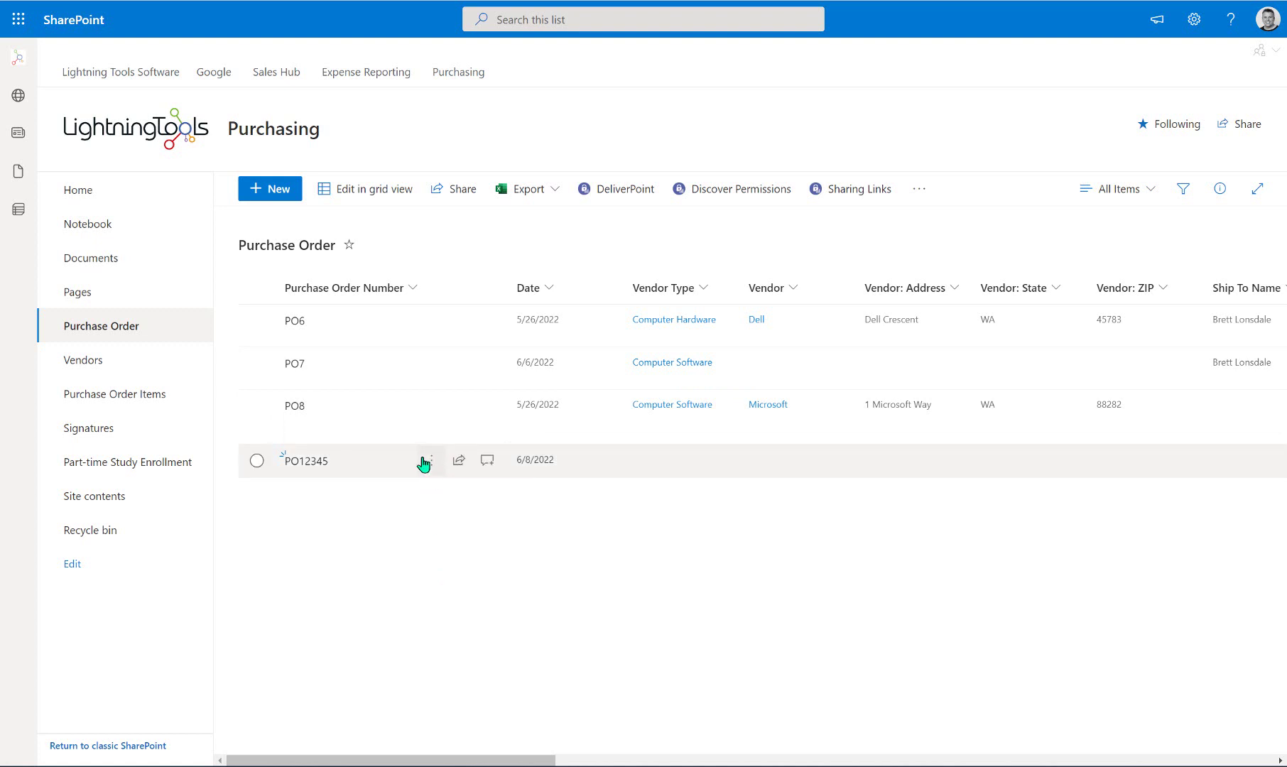
click(429, 464)
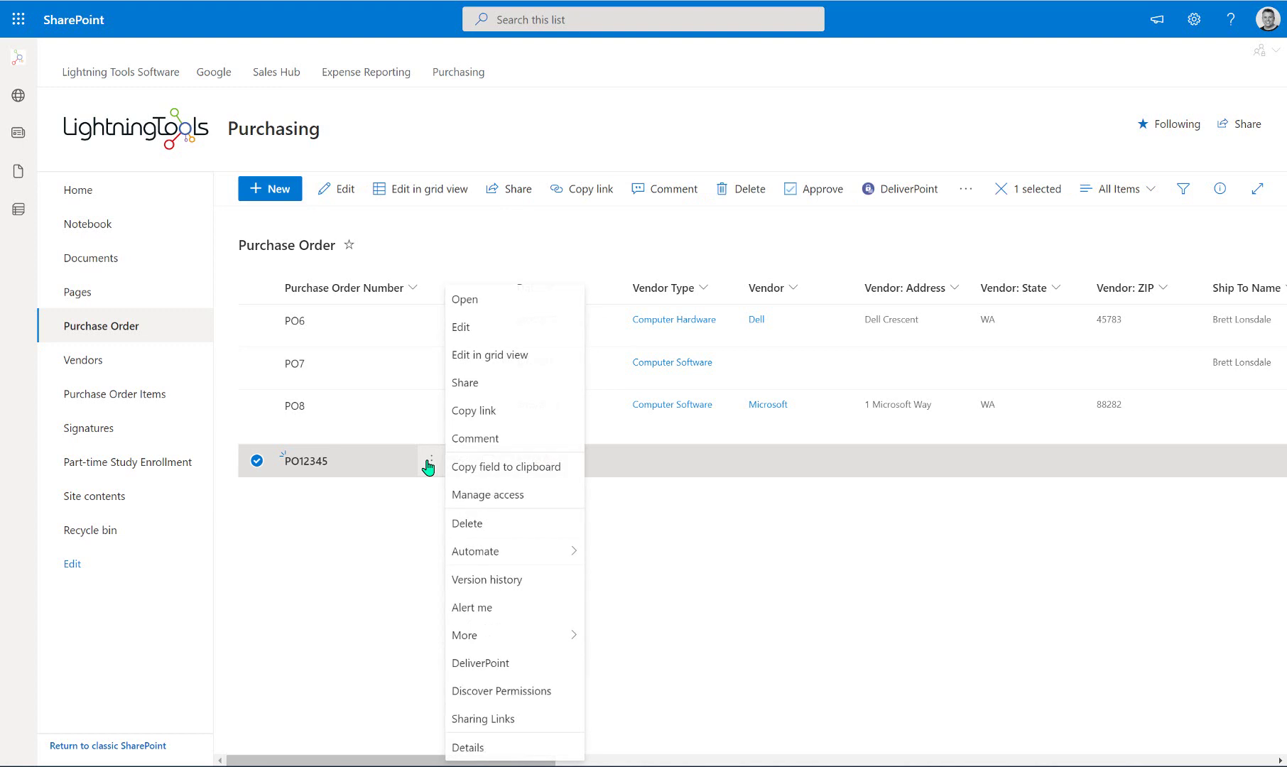
click(473, 334)
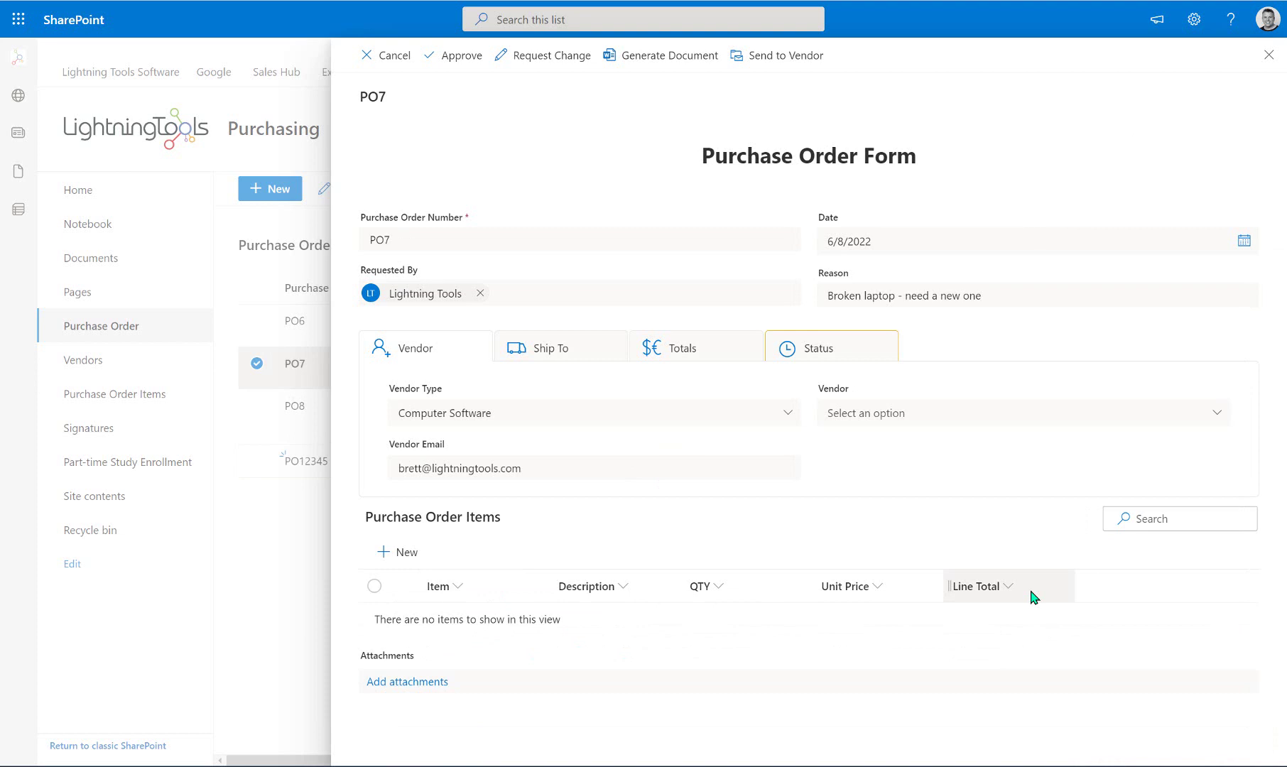
click(1269, 55)
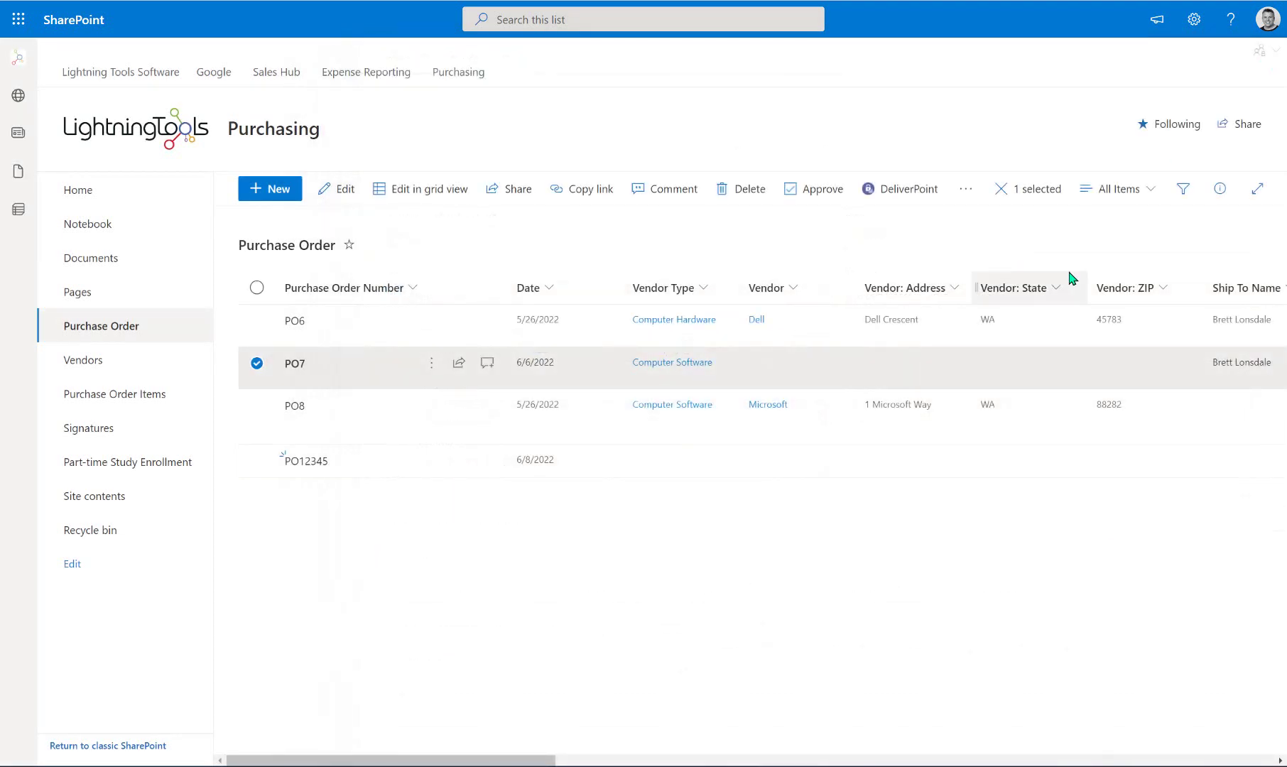